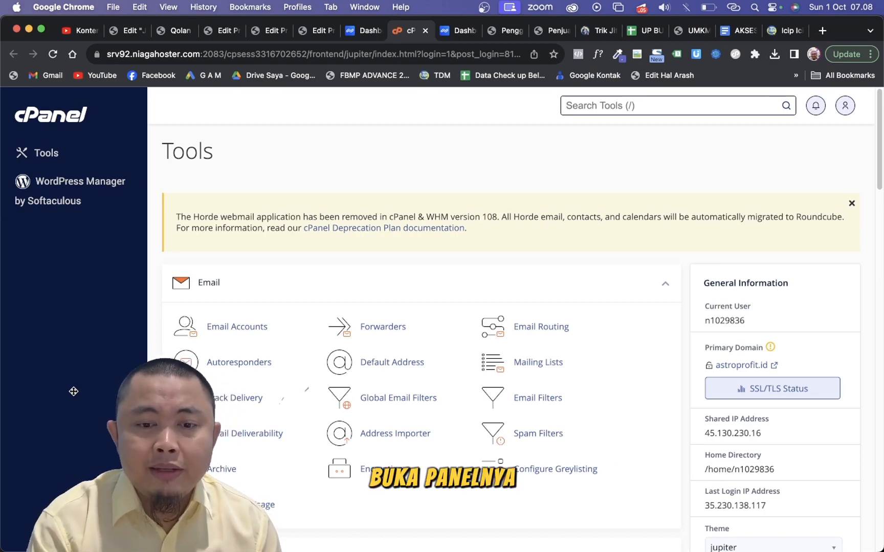
# - Find the Domains tool and open the document root folder of peninggibadan.online
pyautogui.click(630, 113)
pyautogui.write('file')
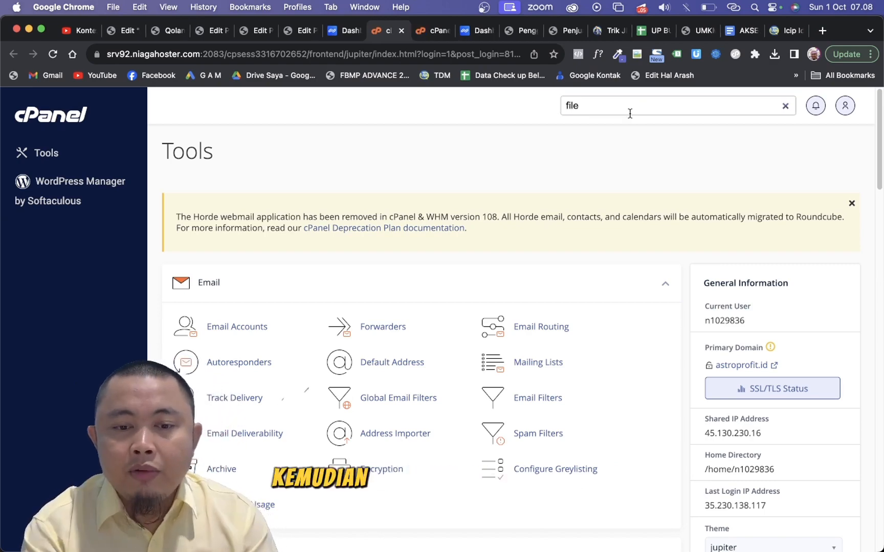
pyautogui.press('super+a')
pyautogui.write('domain')
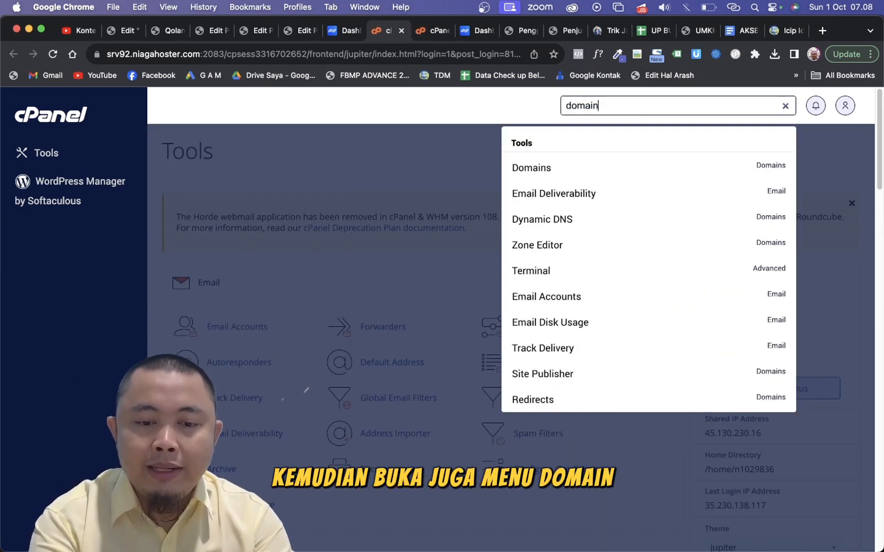
pyautogui.click(531, 167)
pyautogui.scroll(-3, 493, 340)
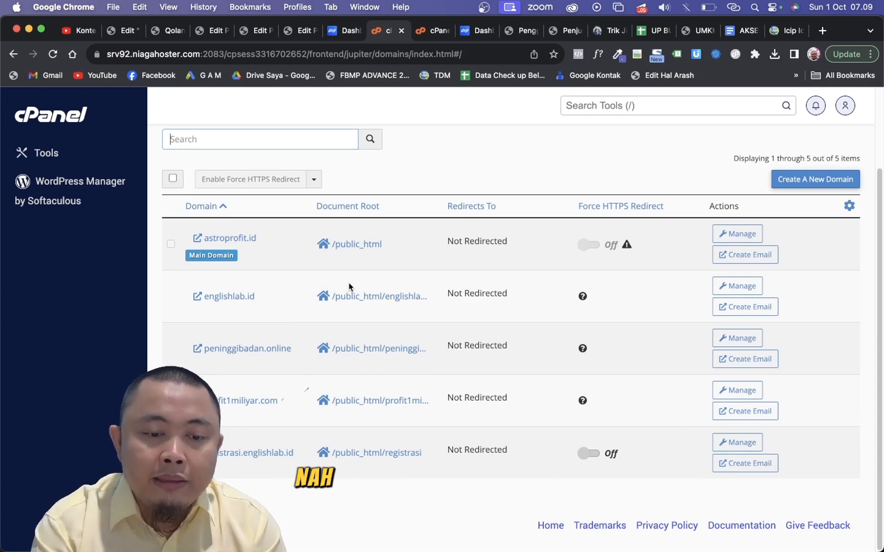
pyautogui.click(391, 349)
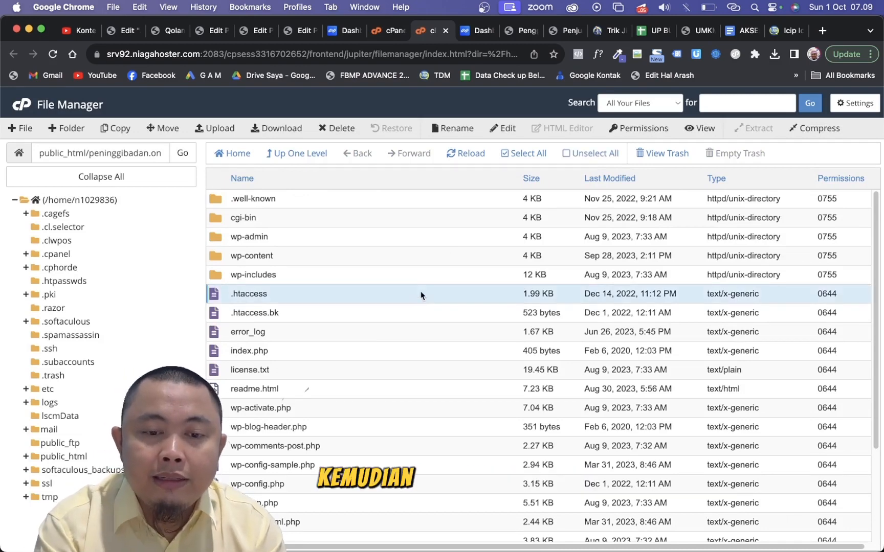
# - Compress all files and folders in the peninggibadan.online directory into a Zip Archive and dismiss the compression results
pyautogui.click(527, 153)
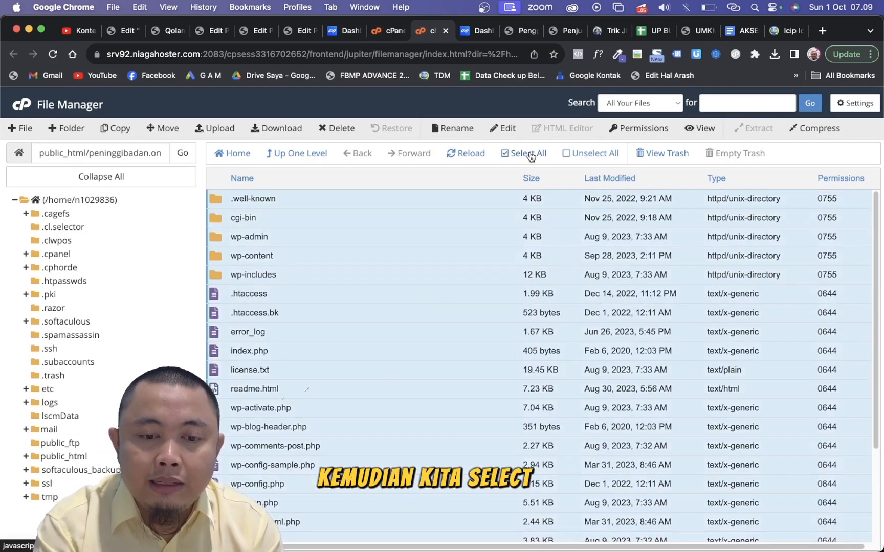
pyautogui.click(829, 125)
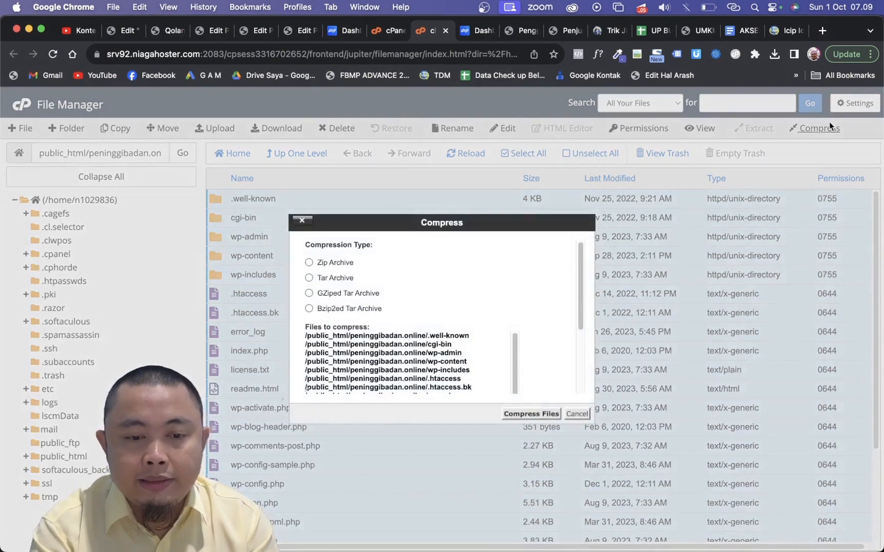
pyautogui.click(341, 263)
pyautogui.click(531, 414)
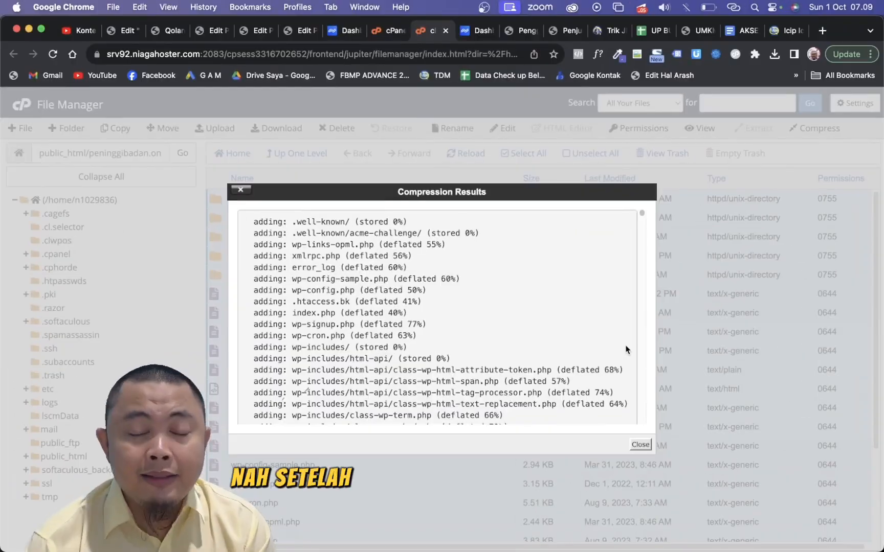
pyautogui.click(640, 445)
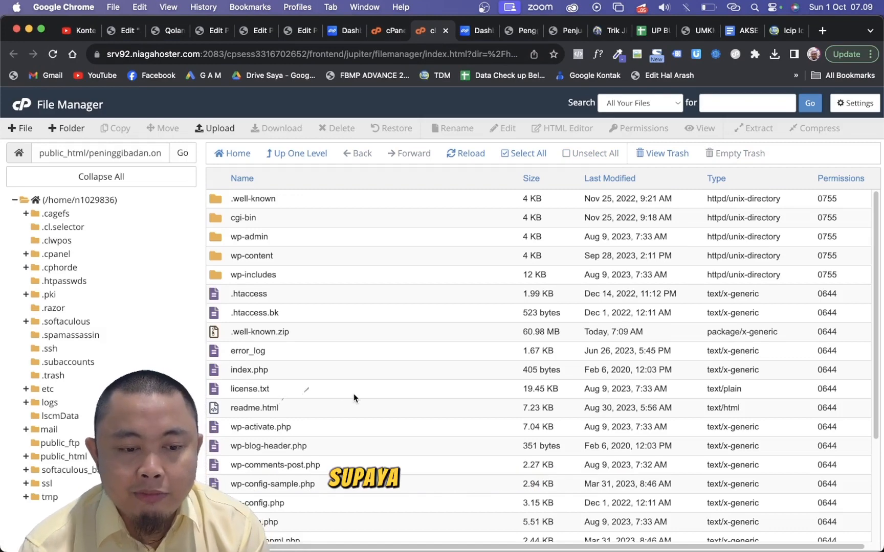
# - Rename the .well-known.zip archive to peninggibadan.online.zip and download it
pyautogui.click(301, 336)
pyautogui.rightClick(301, 336)
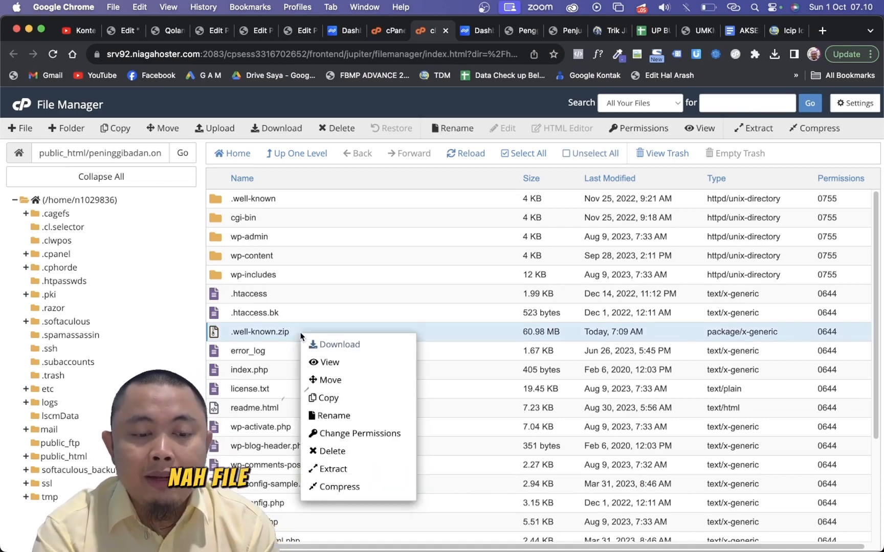
pyautogui.click(340, 416)
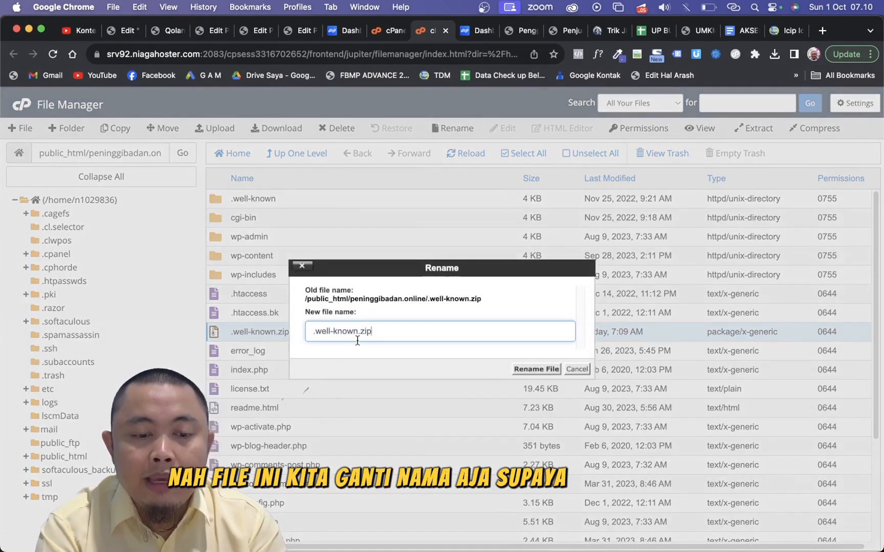
pyautogui.moveTo(357, 332); pyautogui.dragTo(285, 322)
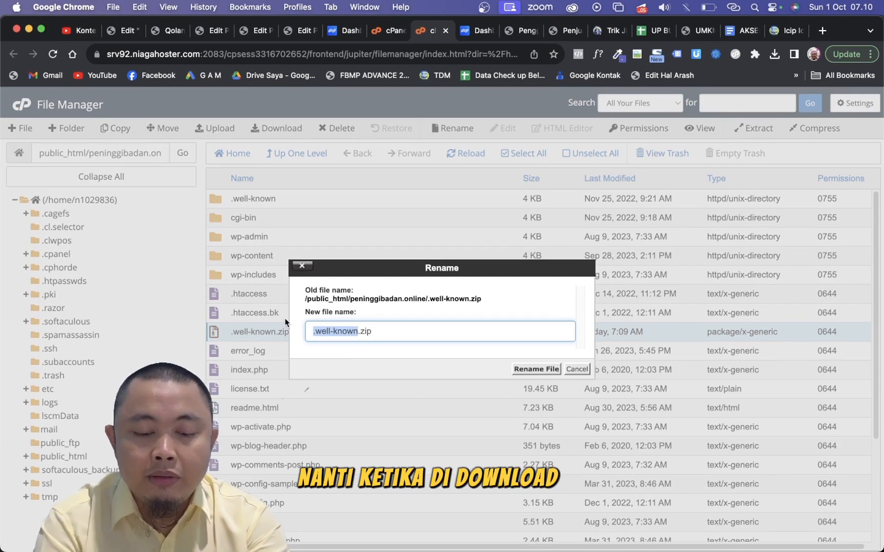
pyautogui.write('peninggibadan.online')
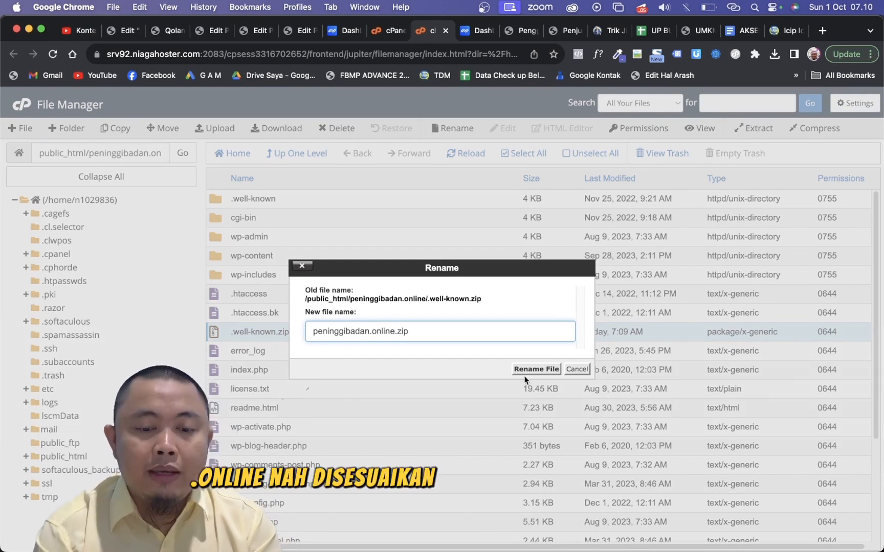
pyautogui.click(536, 370)
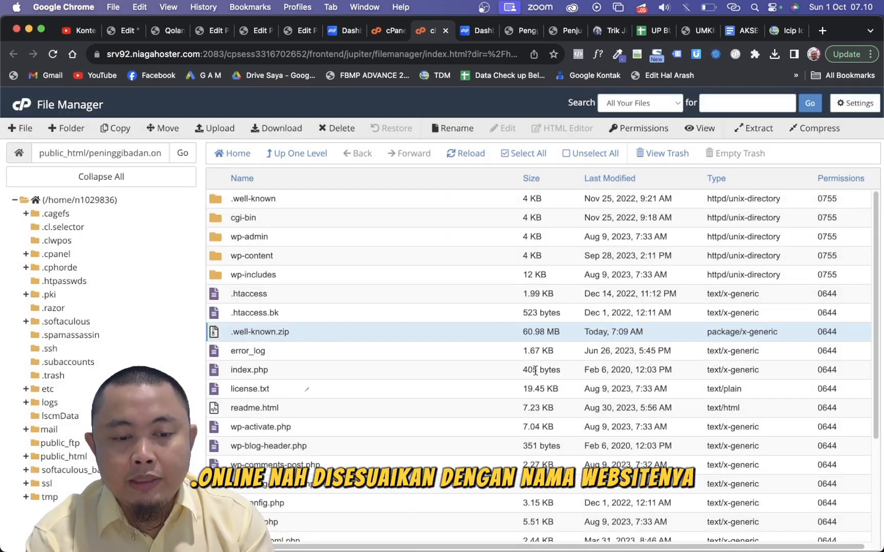
pyautogui.rightClick(342, 337)
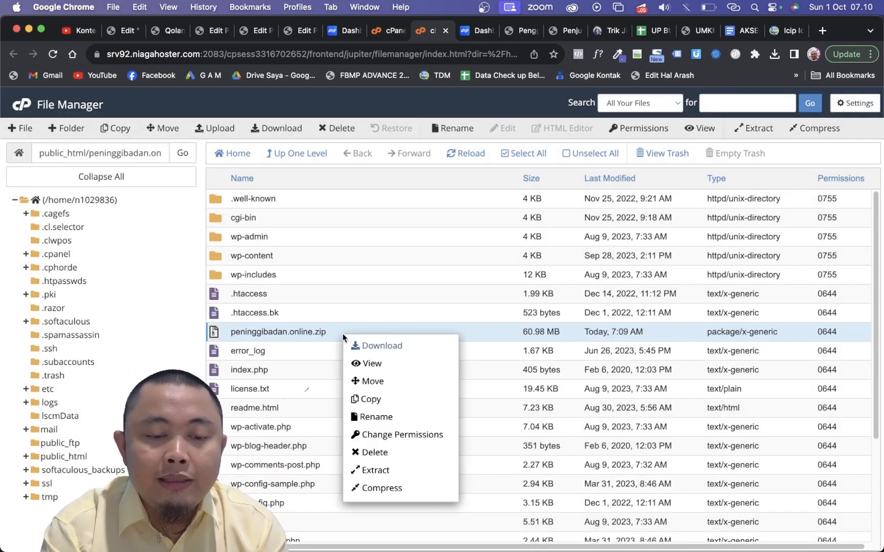
pyautogui.click(396, 346)
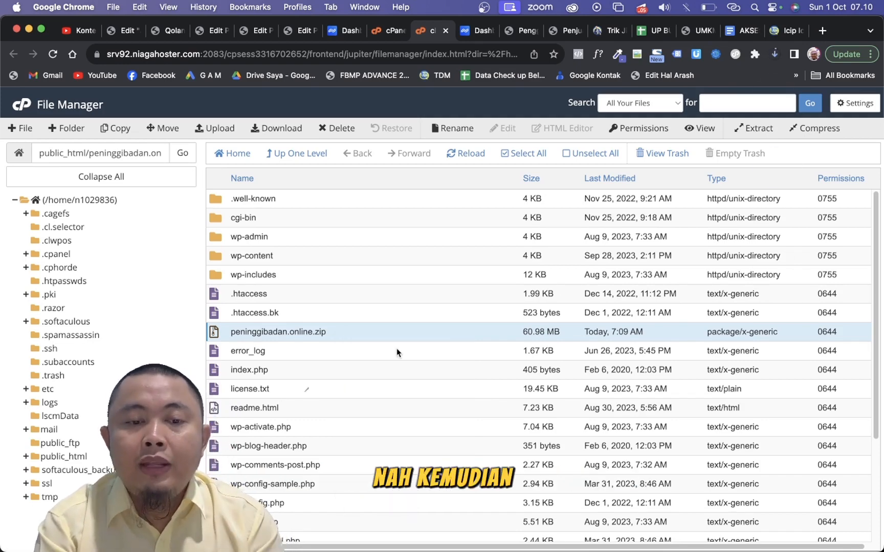
# - Open the site's wp-config.php file for editing, accepting the encoding prompt
pyautogui.scroll(-5, 433, 401)
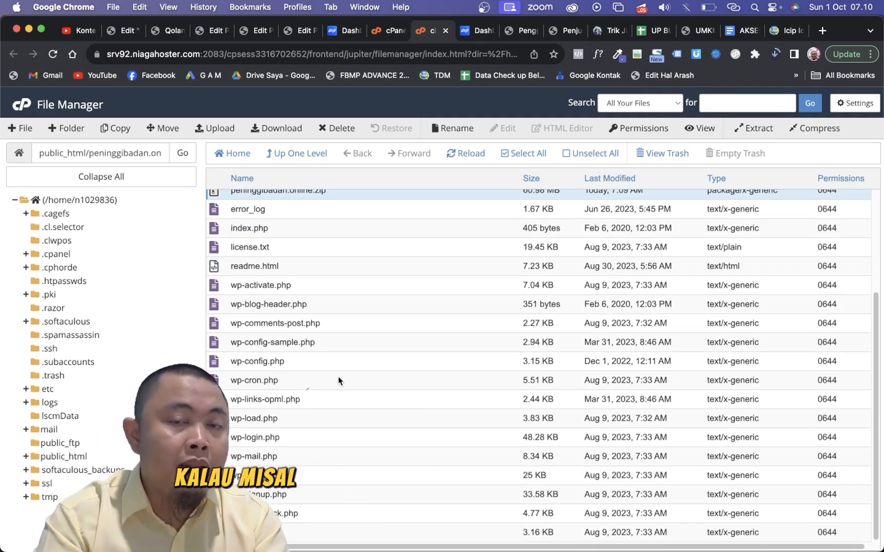
pyautogui.scroll(2, 338, 377)
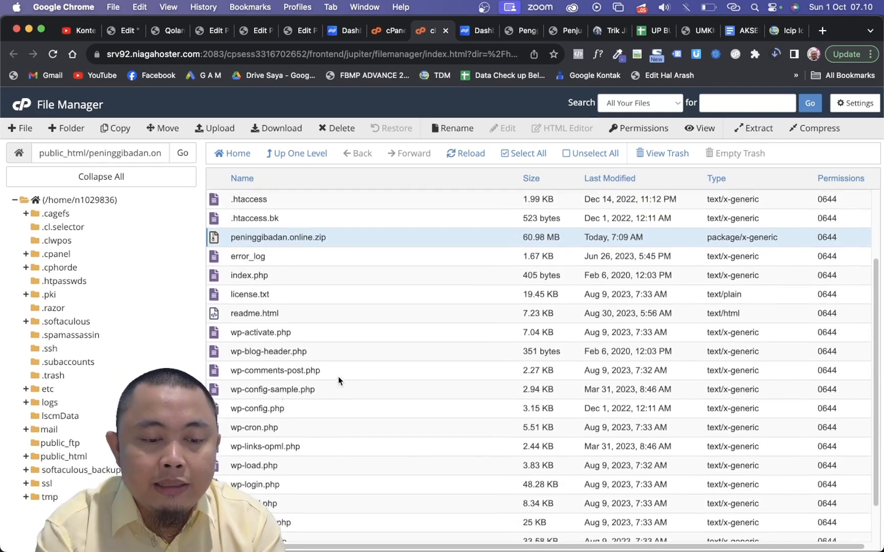
pyautogui.scroll(-2, 338, 377)
pyautogui.click(303, 363)
pyautogui.rightClick(302, 363)
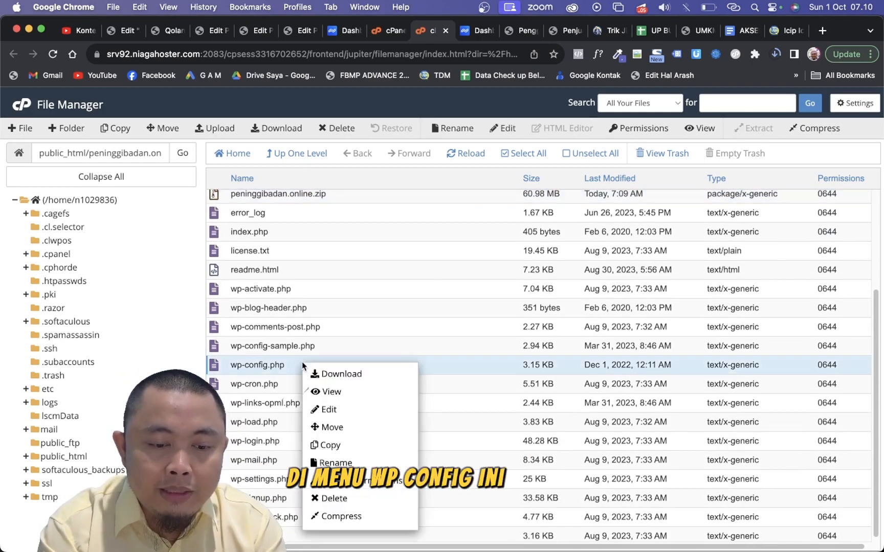
pyautogui.click(354, 417)
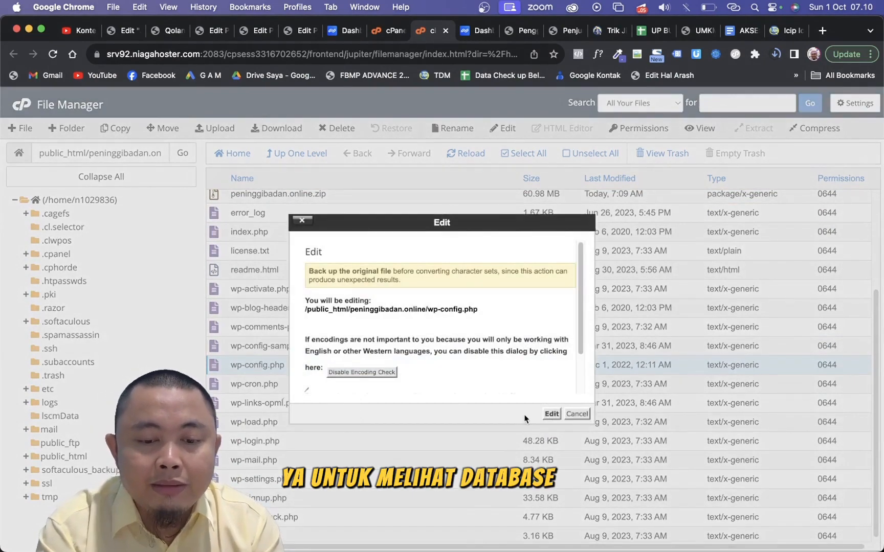
pyautogui.click(551, 414)
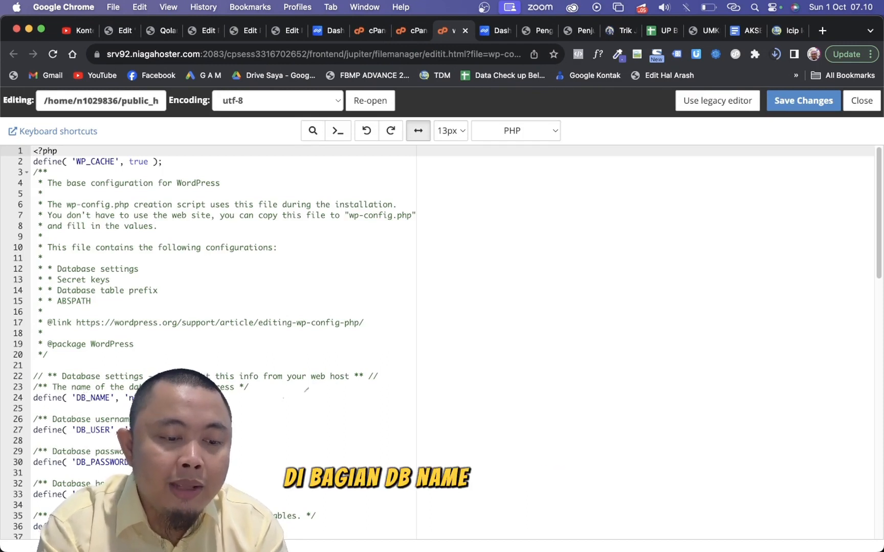
# - Check the DB_NAME value in wp-config.php to identify the site's database, and close the file
pyautogui.moveTo(129, 398); pyautogui.dragTo(135, 398)
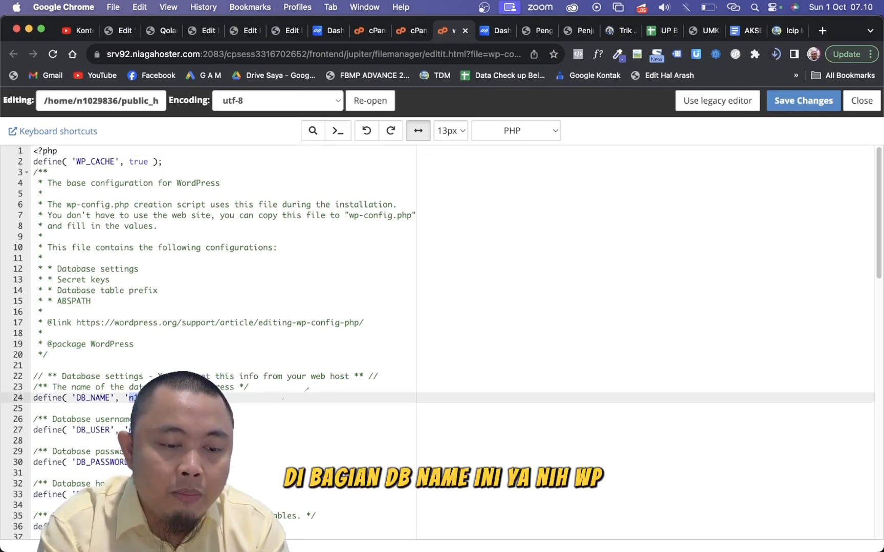
pyautogui.click(201, 398)
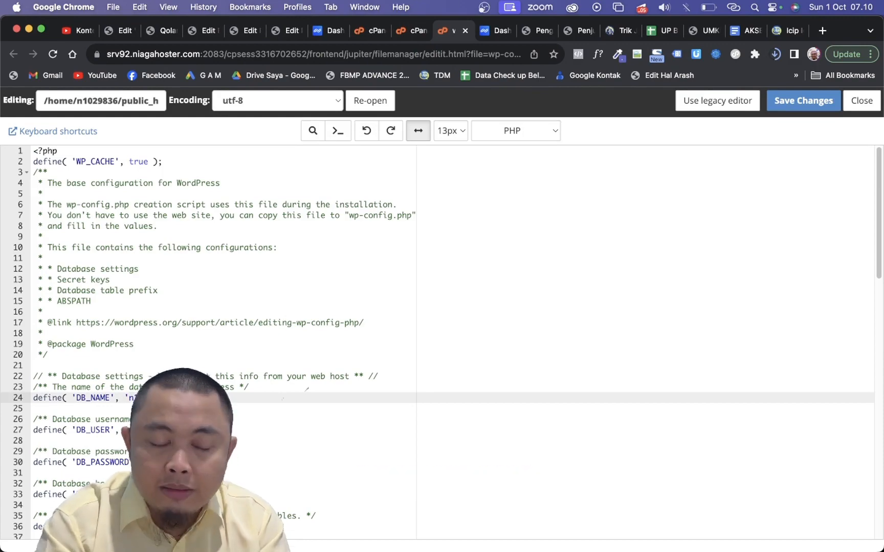
pyautogui.scroll(5, 184, 399)
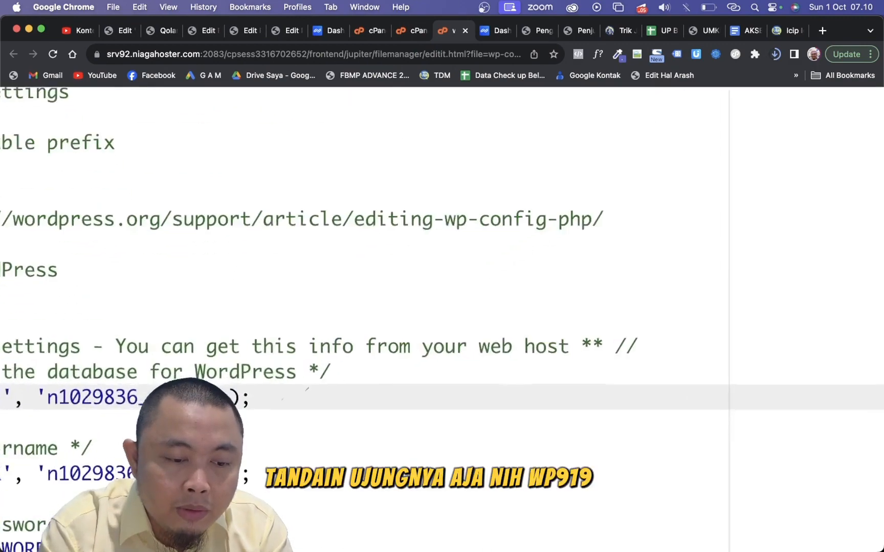
pyautogui.scroll(-4, 184, 398)
pyautogui.scroll(-17, 184, 398)
pyautogui.scroll(12, 184, 398)
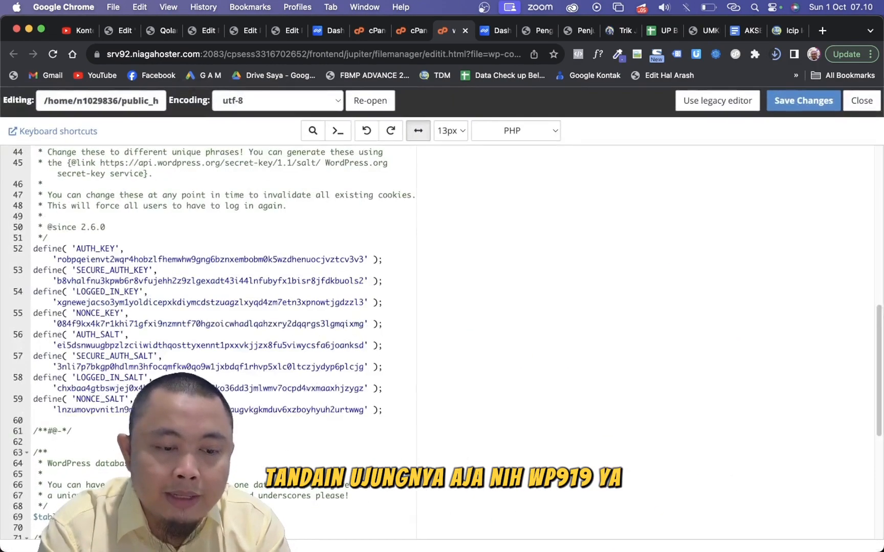
pyautogui.scroll(-1, 184, 399)
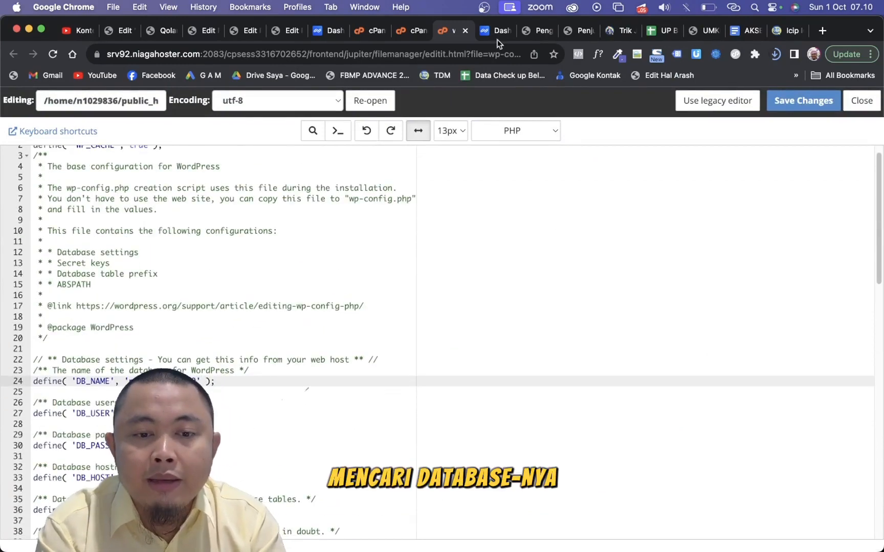
pyautogui.click(464, 31)
# - Return to the cPanel domain list, search the tools for "php" and open phpMyAdmin
pyautogui.click(367, 32)
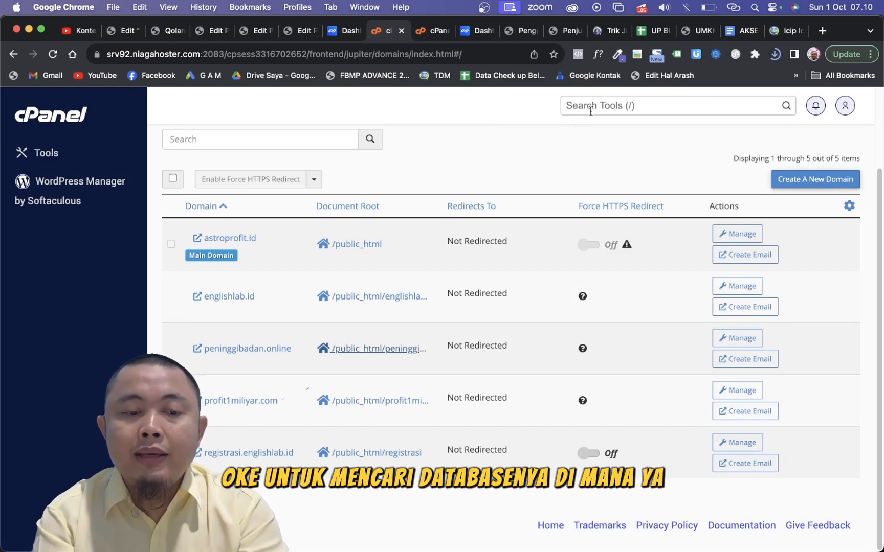
pyautogui.write('php')
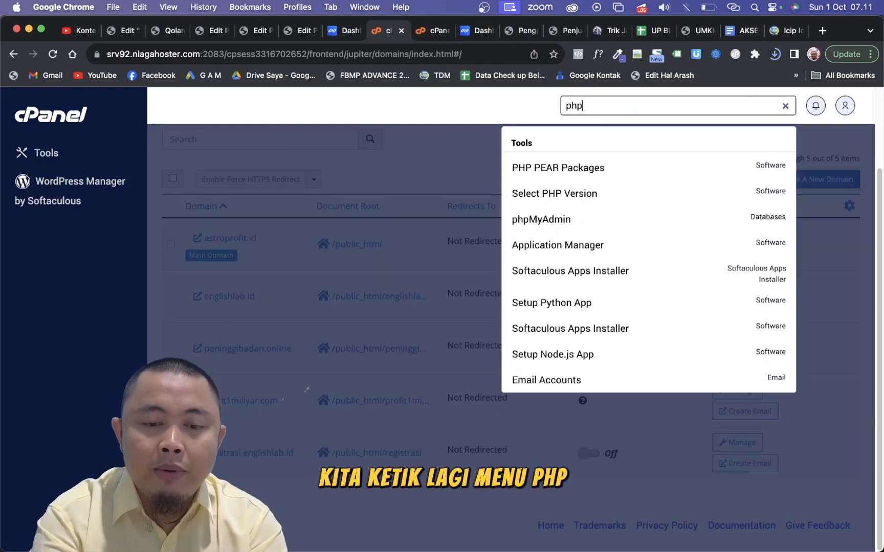
pyautogui.click(588, 220)
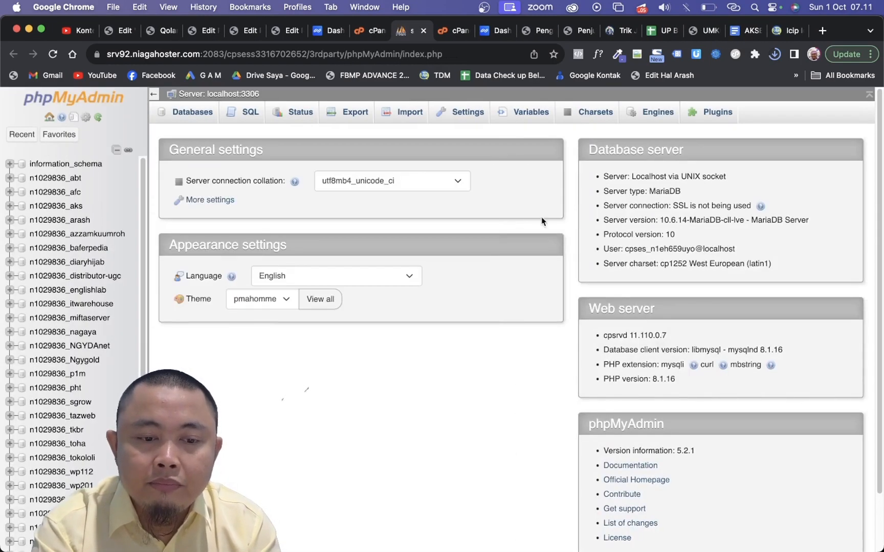
# - Open the database ending in wp919 and view its wpe7_options table to check the site URL
pyautogui.scroll(-2, 71, 314)
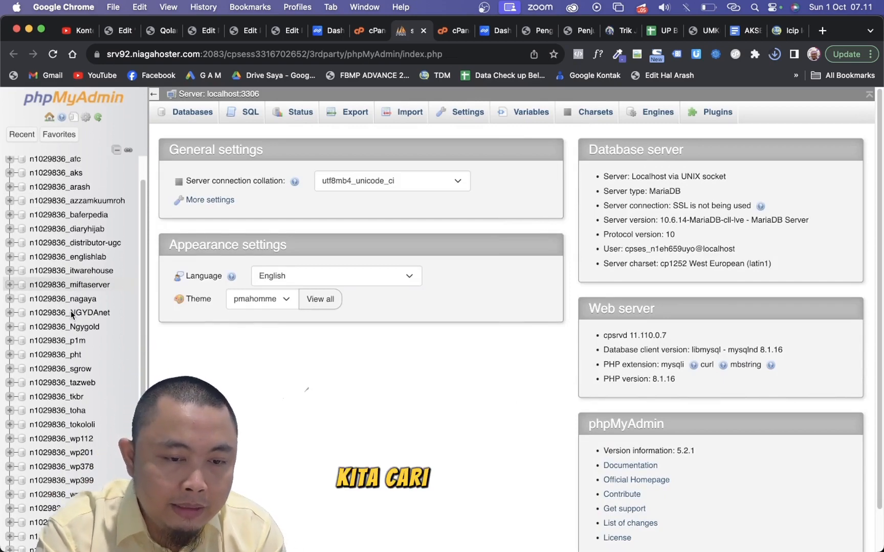
pyautogui.scroll(-10, 72, 333)
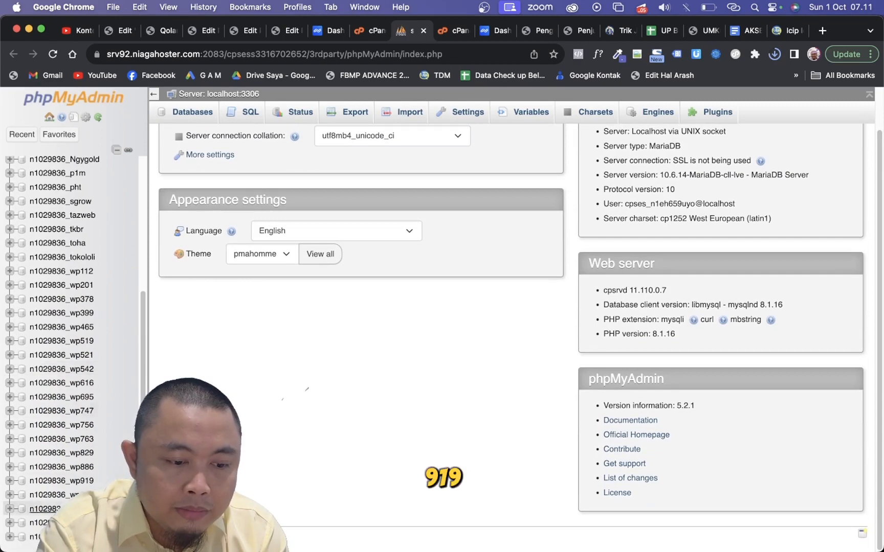
pyautogui.click(83, 483)
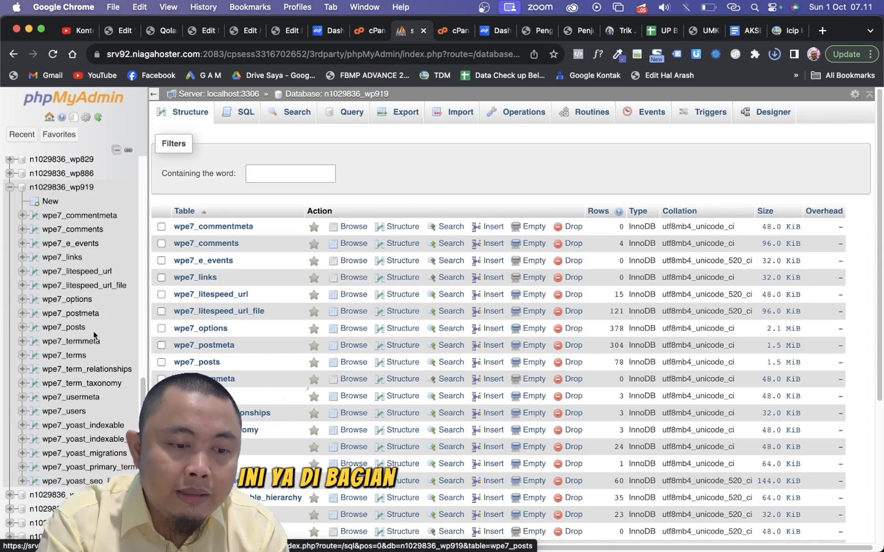
pyautogui.click(83, 302)
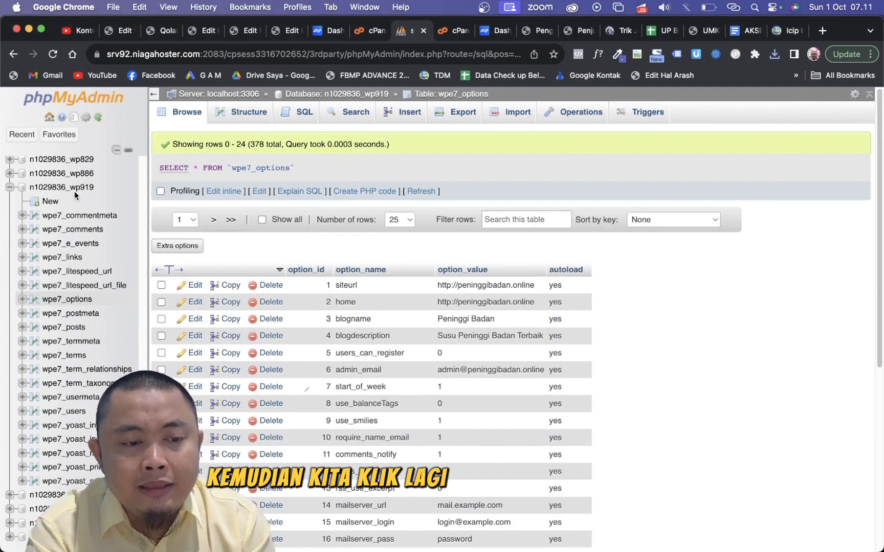
# - Export the database ending in wp919 in SQL format, saving it to the Desktop as peninggibadan.online.sql and replacing the existing file
pyautogui.click(66, 188)
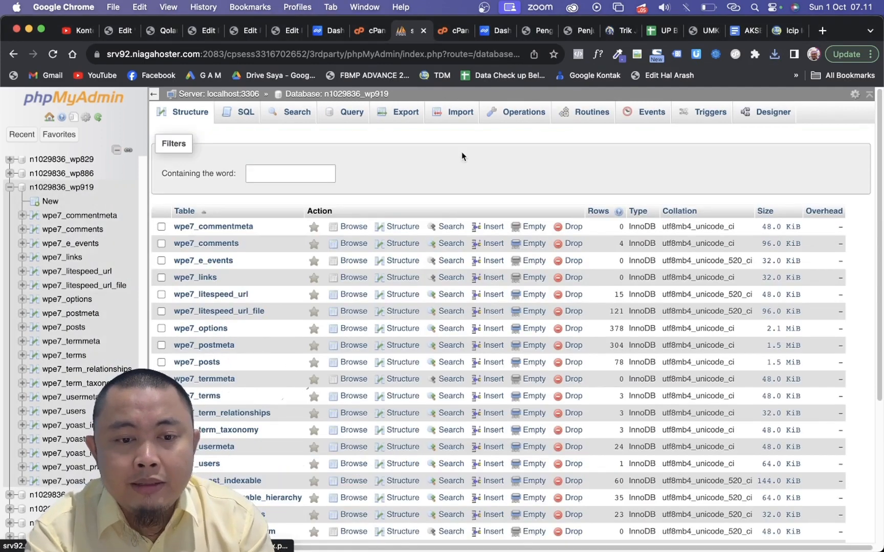
pyautogui.click(404, 113)
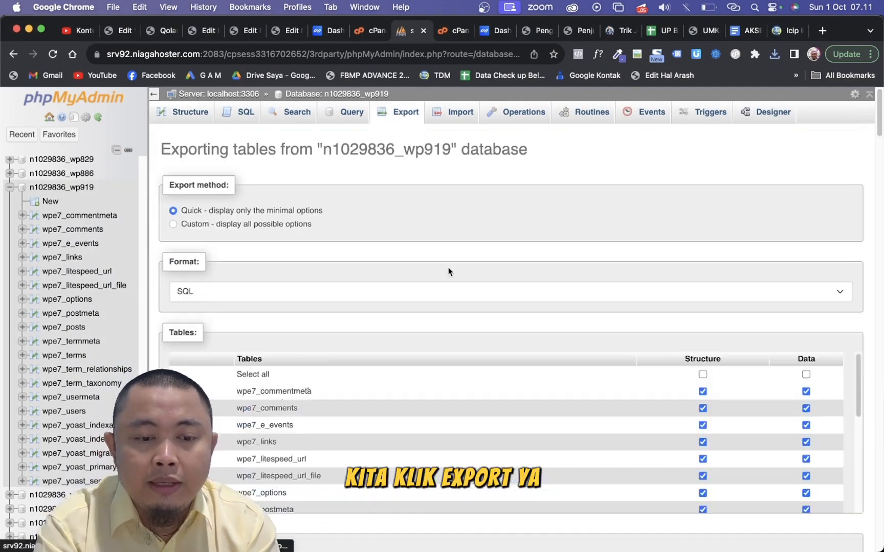
pyautogui.click(180, 331)
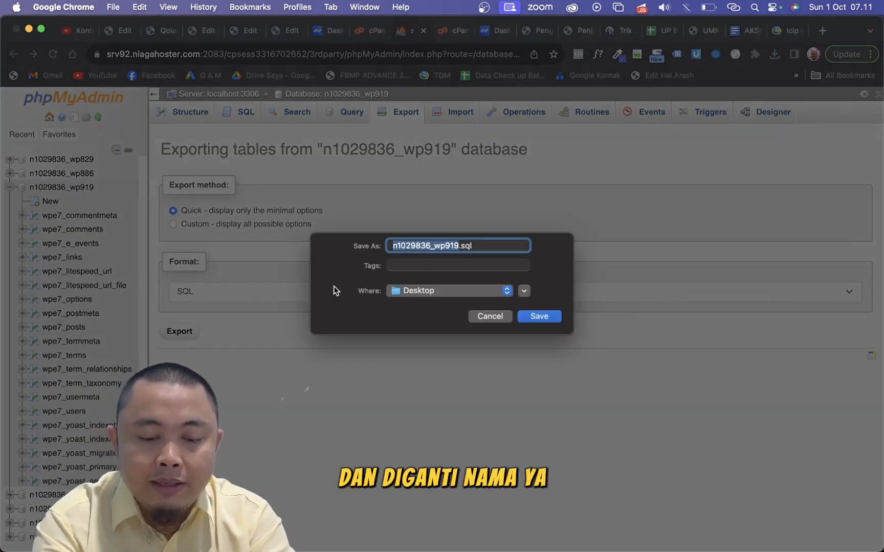
pyautogui.write('peningg')
pyautogui.write('ibadan')
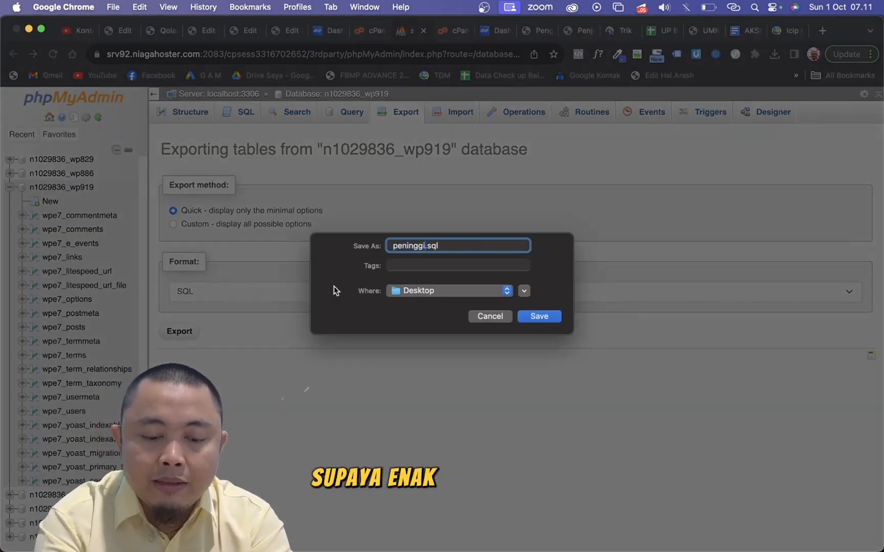
pyautogui.write('.online')
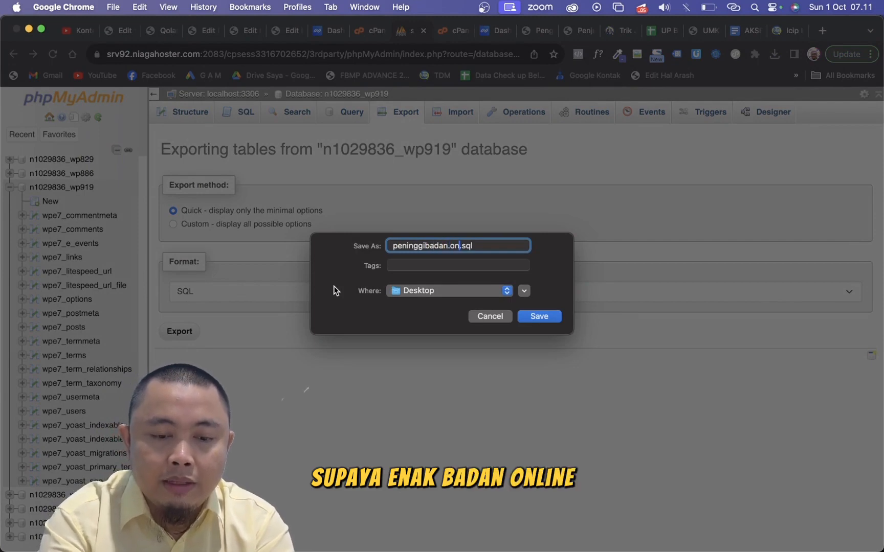
pyautogui.click(545, 317)
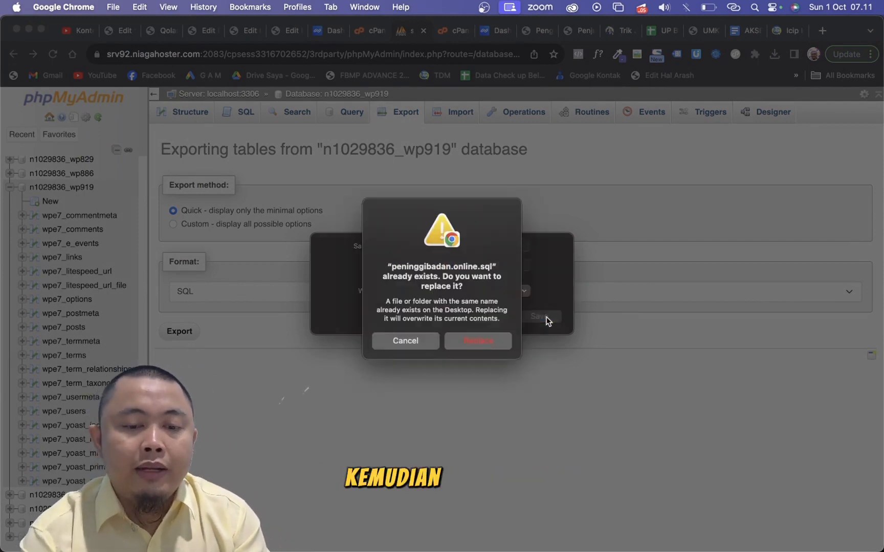
pyautogui.click(490, 348)
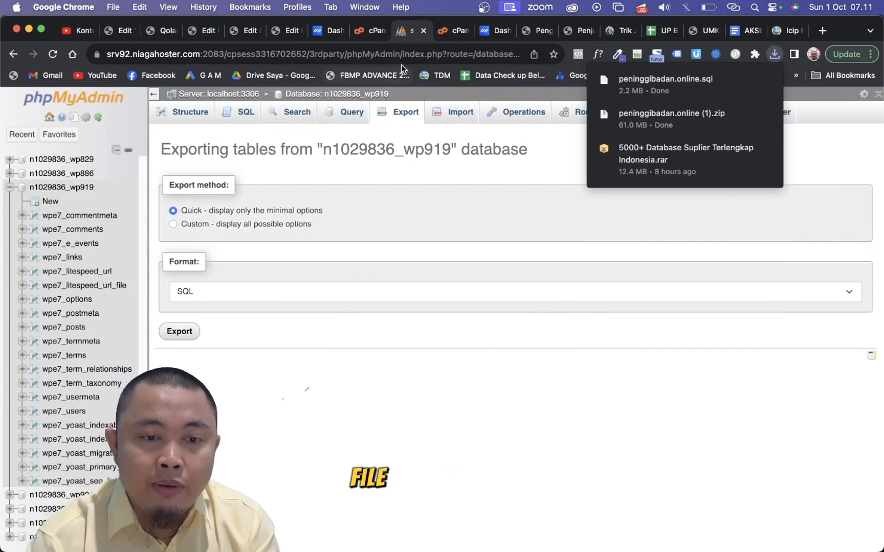
# - Return to the cPanel domain list and remove the peninggibadan.online domain from the hosting account
pyautogui.click(440, 36)
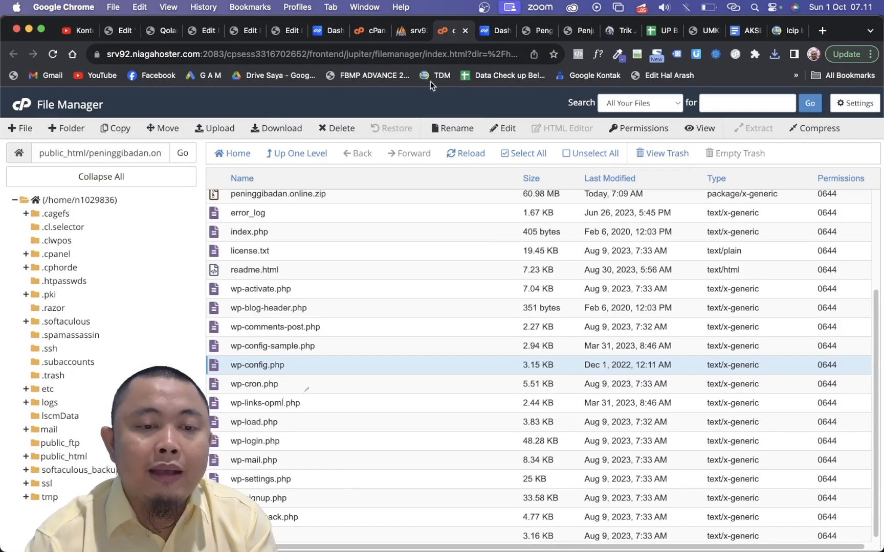
pyautogui.click(374, 30)
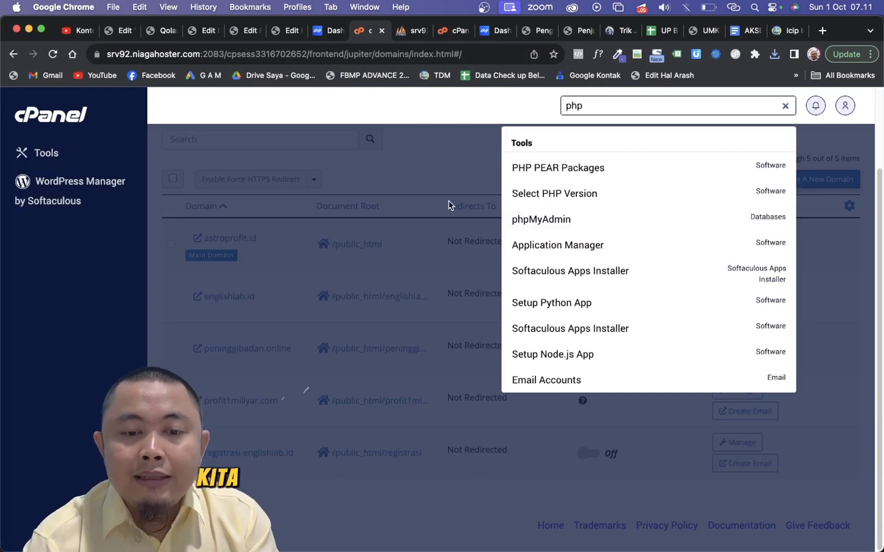
pyautogui.click(485, 116)
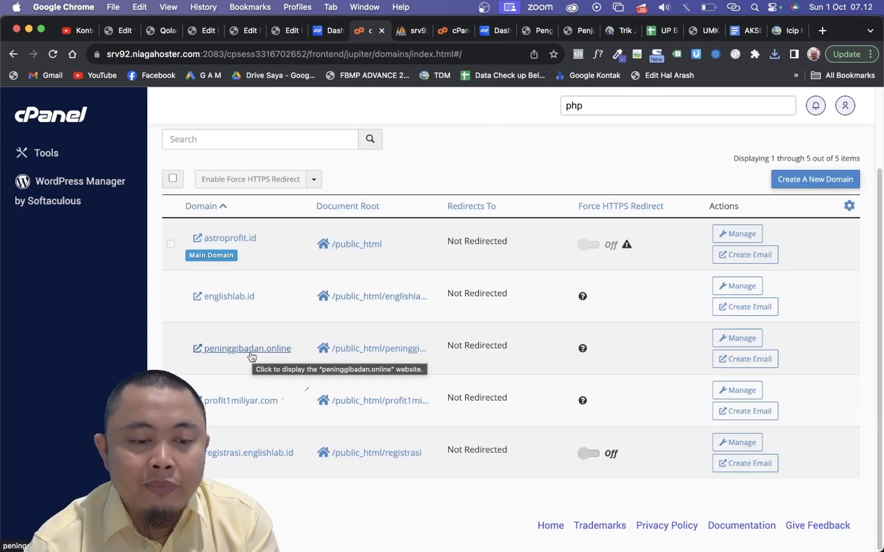
pyautogui.click(748, 337)
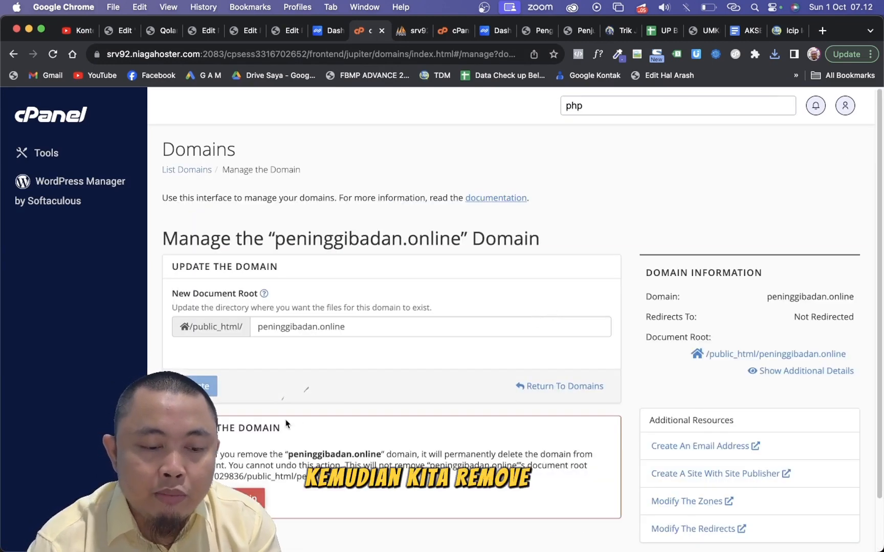
pyautogui.click(223, 499)
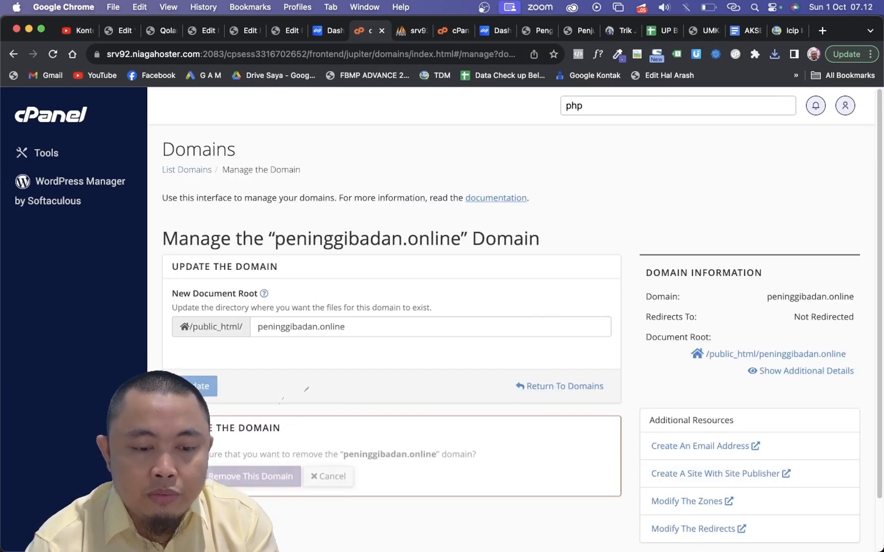
pyautogui.click(233, 484)
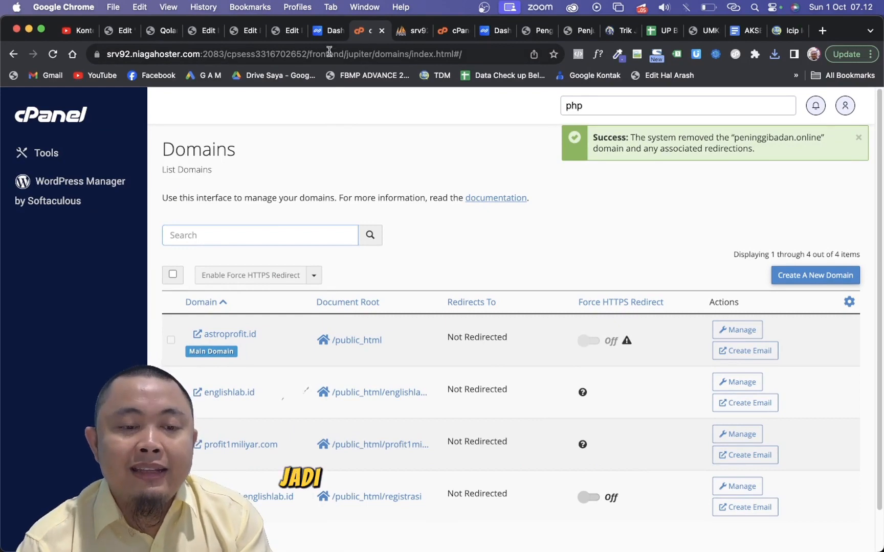
# - Switch to the Niagahoster member area and open the list of owned domains
pyautogui.click(326, 32)
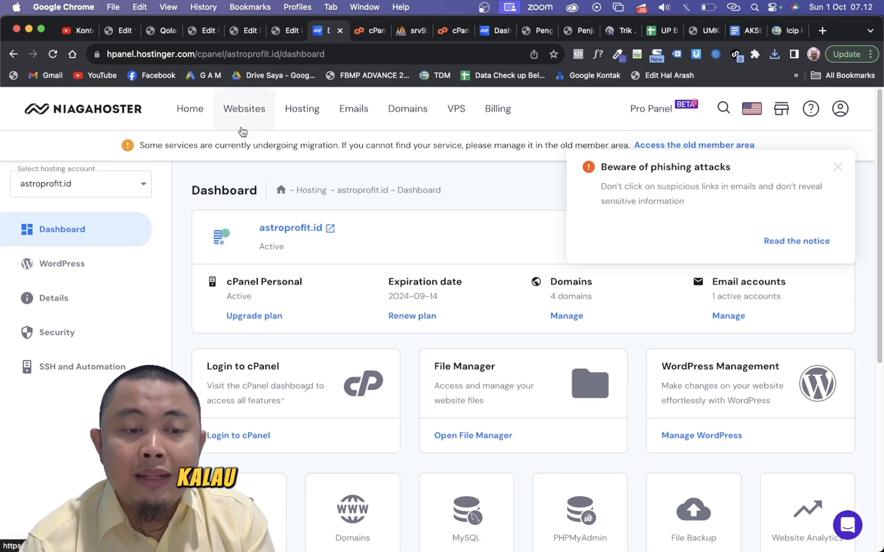
pyautogui.click(200, 119)
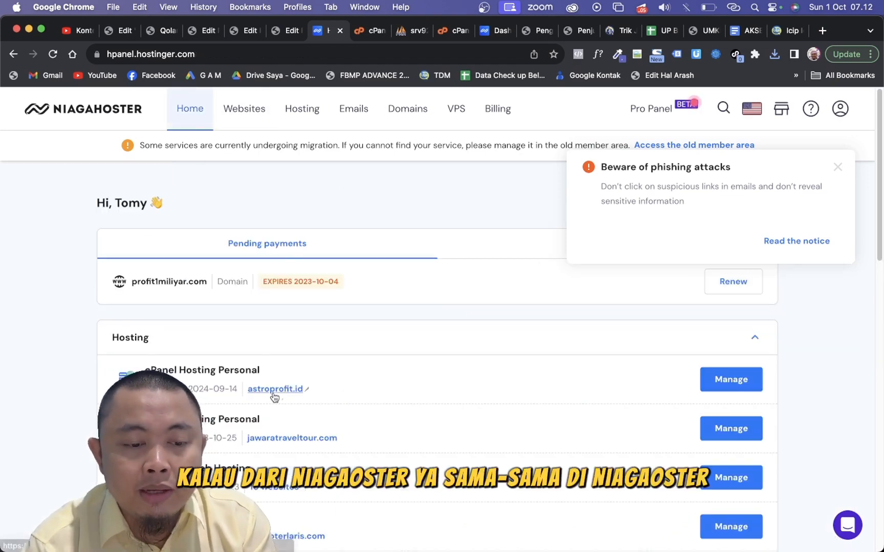
pyautogui.scroll(-10, 273, 394)
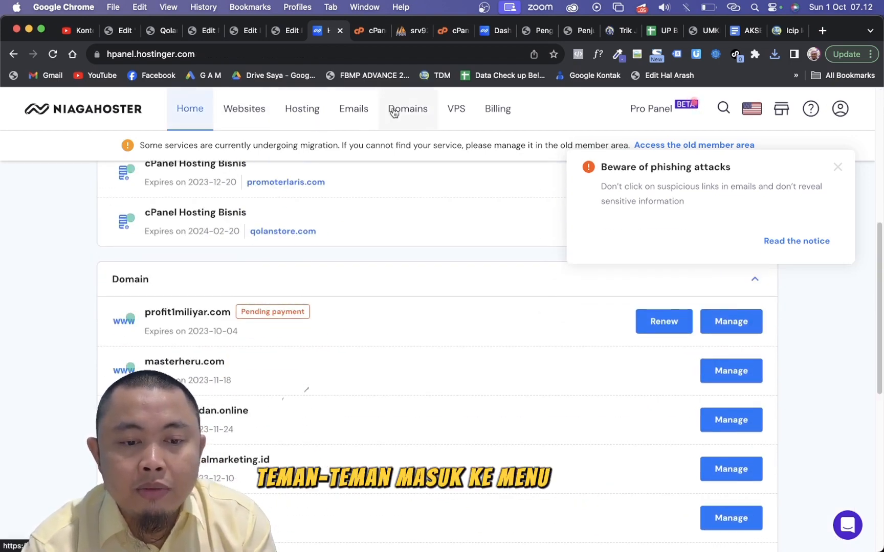
pyautogui.click(392, 112)
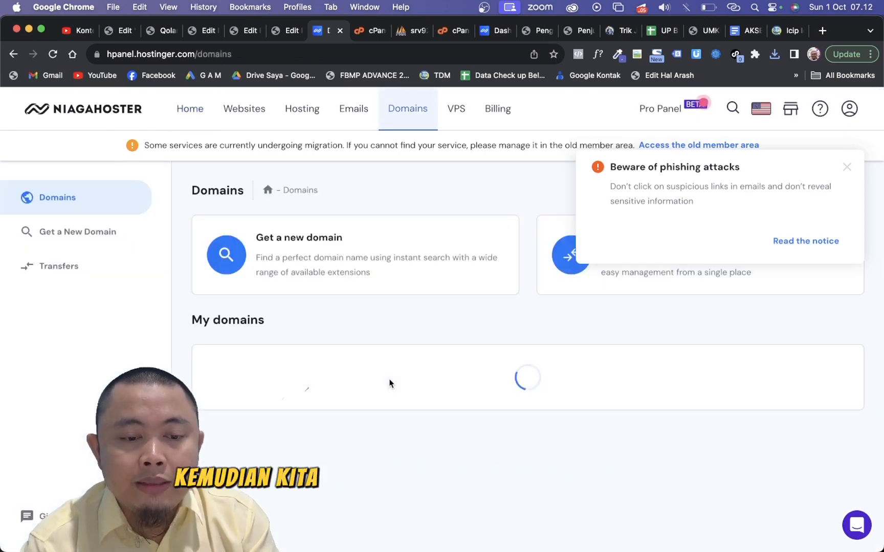
pyautogui.scroll(-2, 389, 437)
pyautogui.scroll(1, 389, 438)
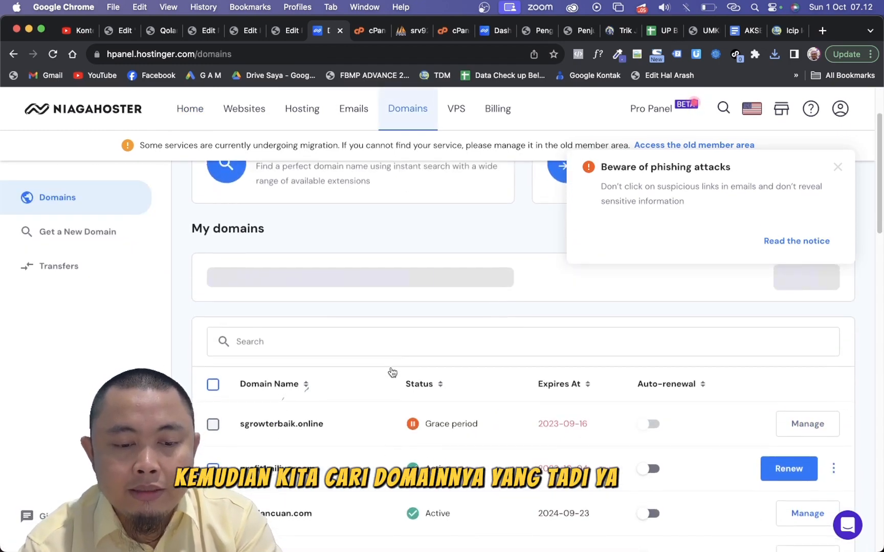
# - Search the domains for "peninggi", open the management page of peninggibadan.online and check its nameservers
pyautogui.click(395, 346)
pyautogui.write('pening')
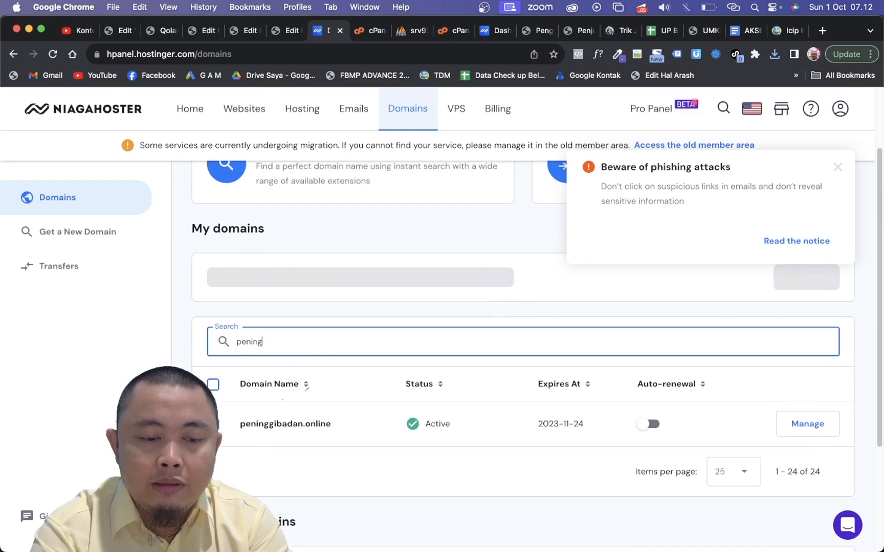
pyautogui.write('gi')
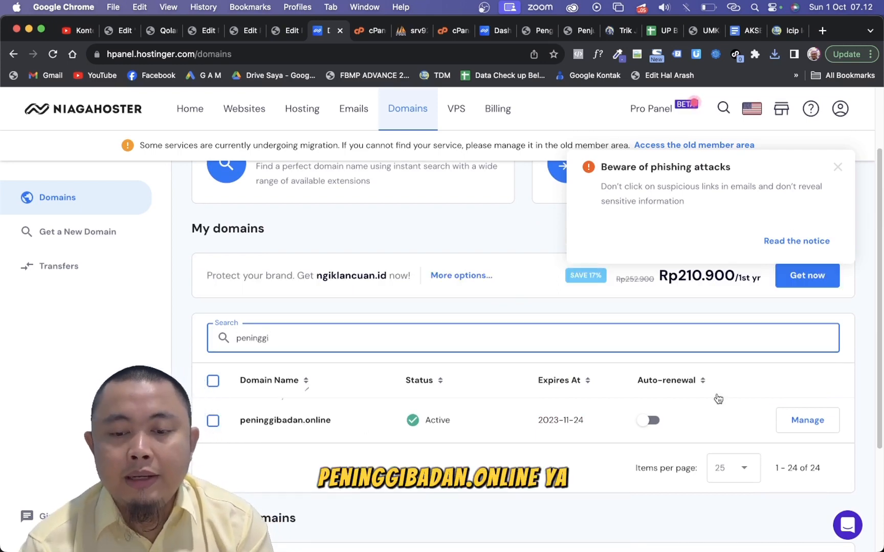
pyautogui.click(799, 419)
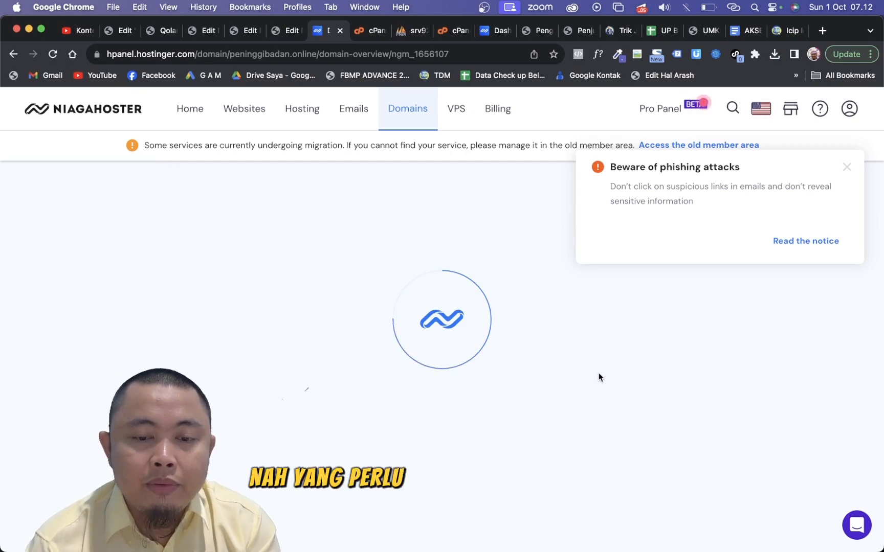
pyautogui.scroll(-6, 416, 374)
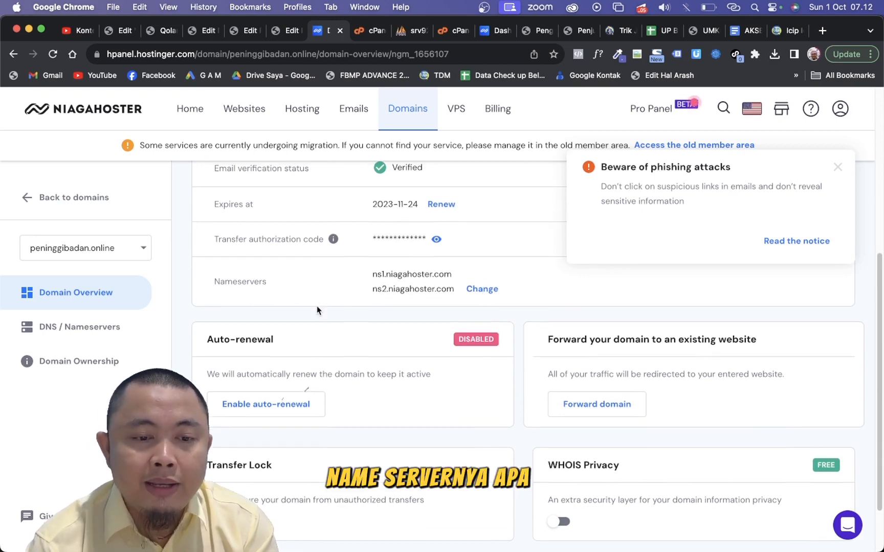
pyautogui.scroll(1, 320, 286)
# - Open the Niagahoster domains list in a separate browser tab, keeping the peninggibadan.online page open
pyautogui.rightClick(403, 111)
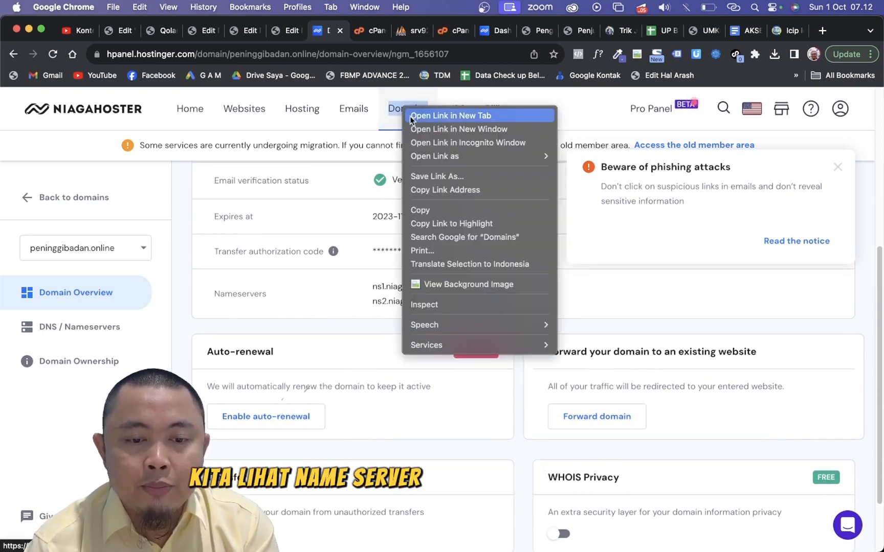
pyautogui.click(416, 116)
pyautogui.click(351, 34)
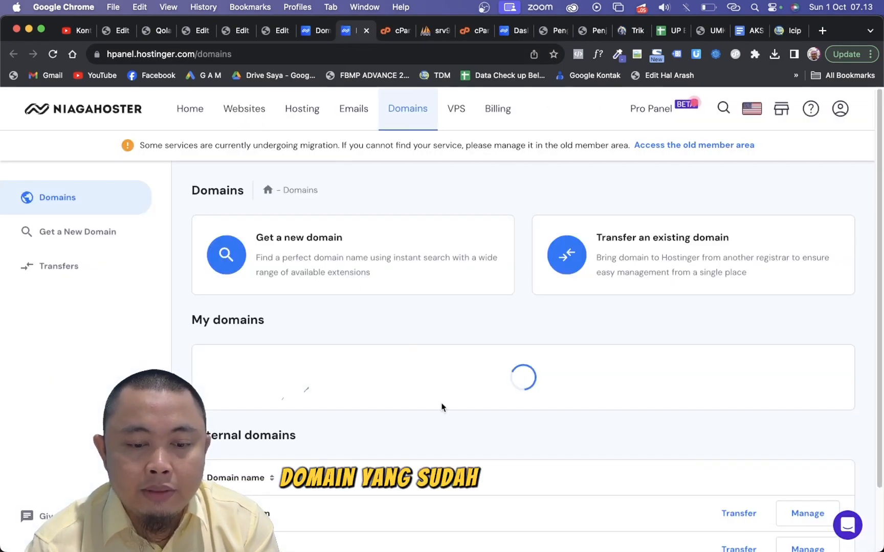
# - Search the domains for "shaw", open shawlwego.com's management page and copy its first nameserver, ns1.dns-parking.com
pyautogui.scroll(-3, 443, 408)
pyautogui.click(441, 302)
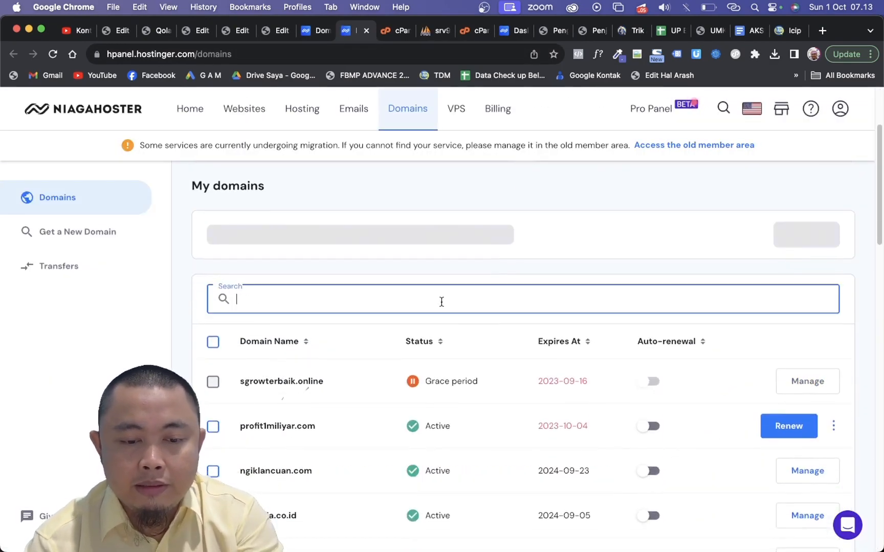
pyautogui.write('shaw')
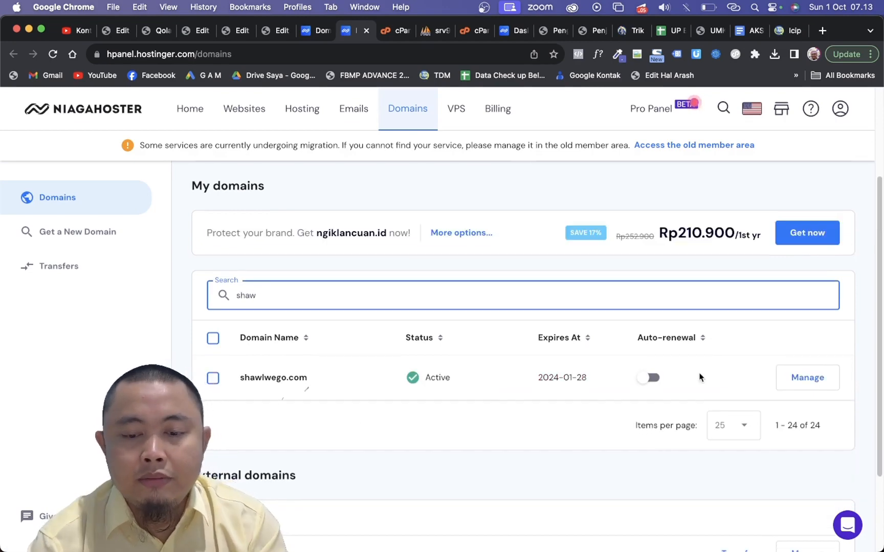
pyautogui.click(826, 382)
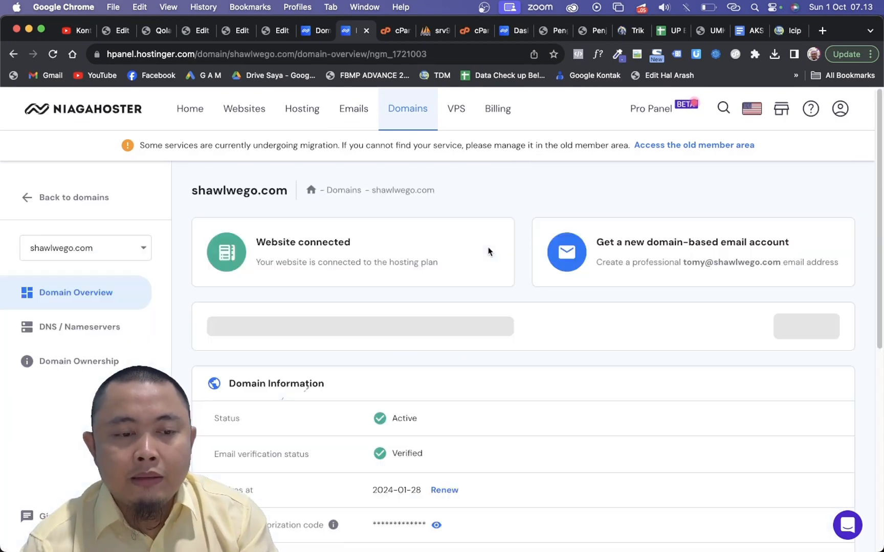
pyautogui.scroll(-5, 420, 375)
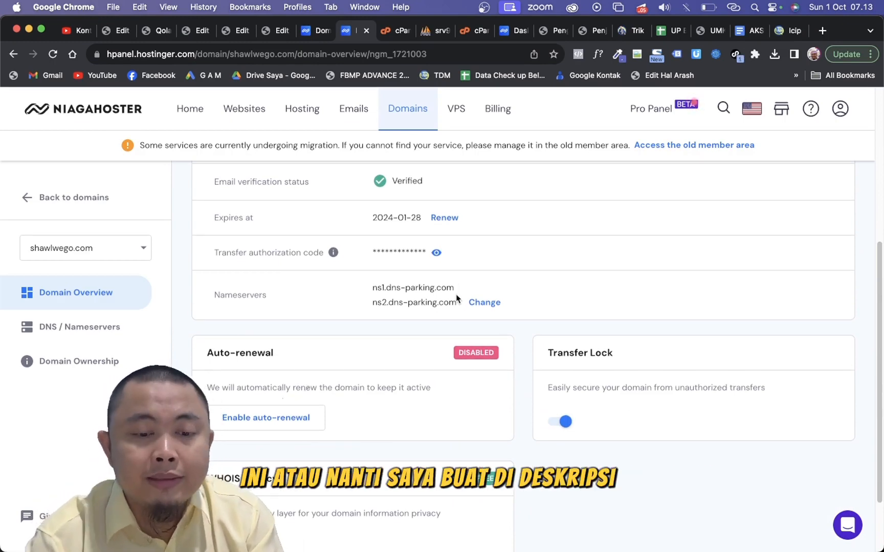
pyautogui.moveTo(455, 288); pyautogui.dragTo(368, 284)
pyautogui.press('super+c')
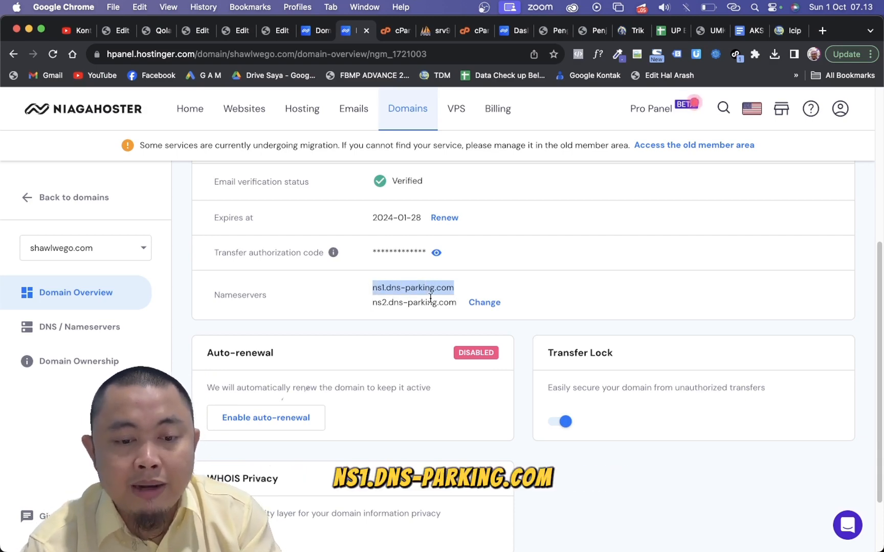
# - Return to peninggibadan.online, open its nameservers for editing and set the first one to ns1.dns-parking.com
pyautogui.click(317, 32)
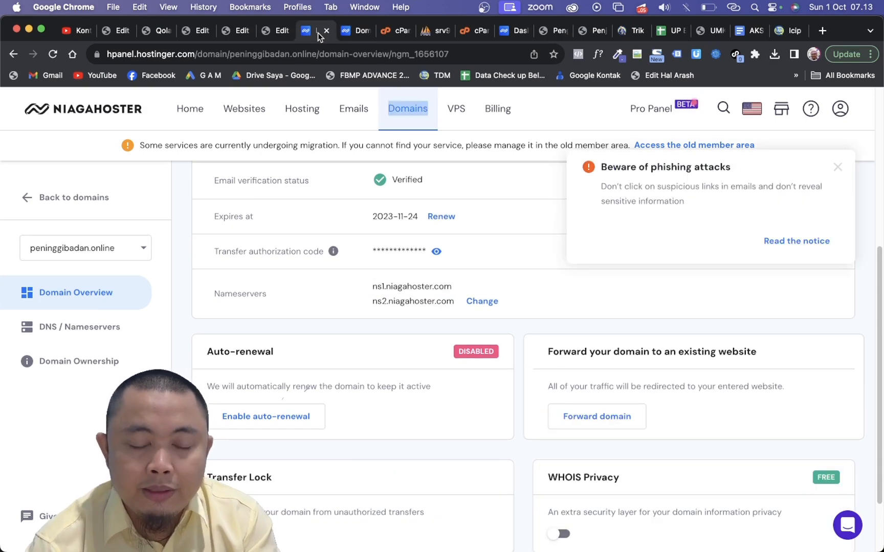
pyautogui.click(471, 305)
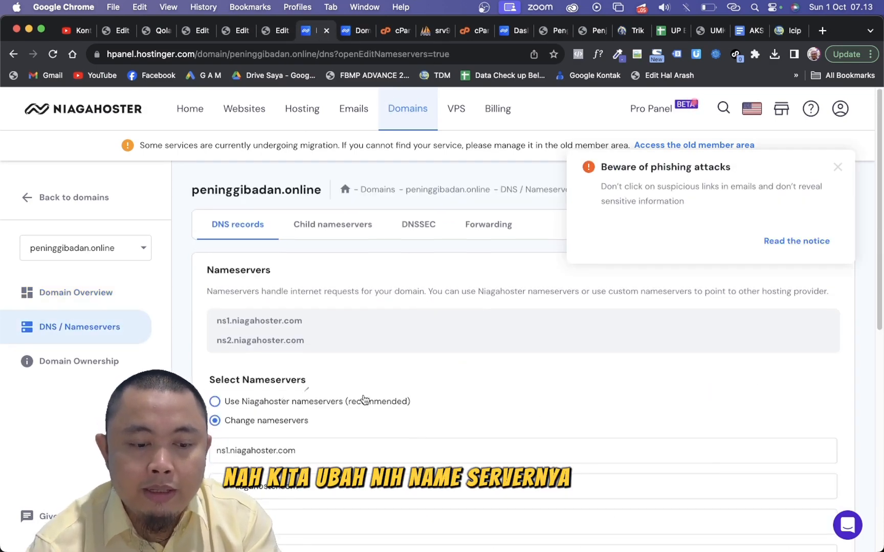
pyautogui.scroll(-3, 363, 400)
pyautogui.tripleClick(334, 359)
pyautogui.press('super+v')
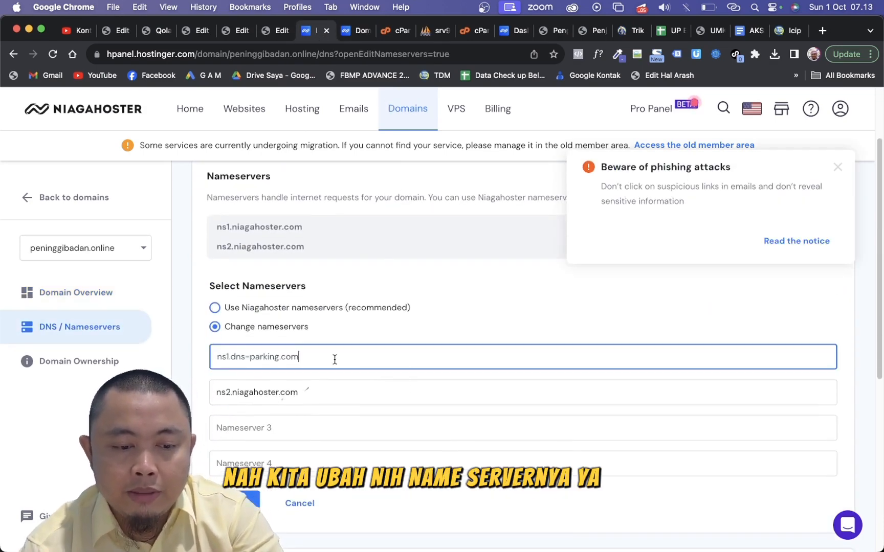
# - Set the second nameserver of peninggibadan.online to ns2.dns-parking.com
pyautogui.click(289, 390)
pyautogui.tripleClick(289, 390)
pyautogui.press('super+v')
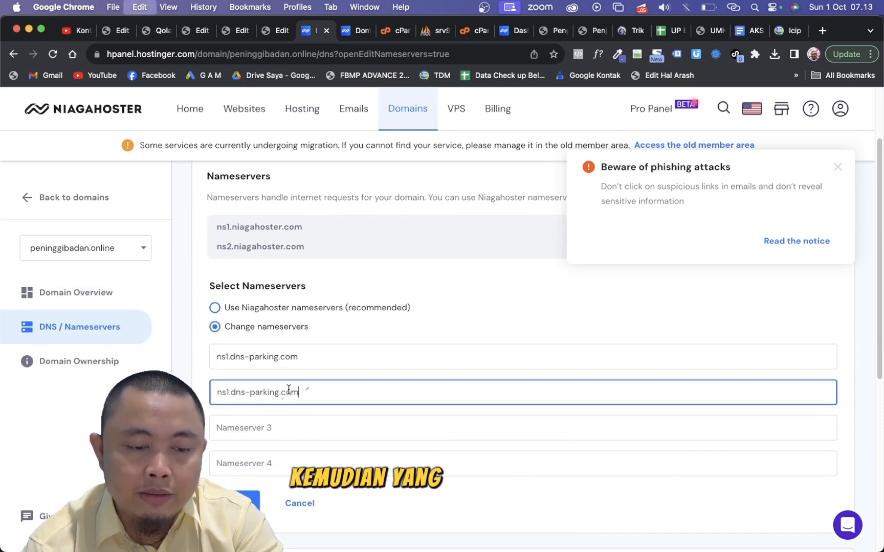
pyautogui.click(228, 392)
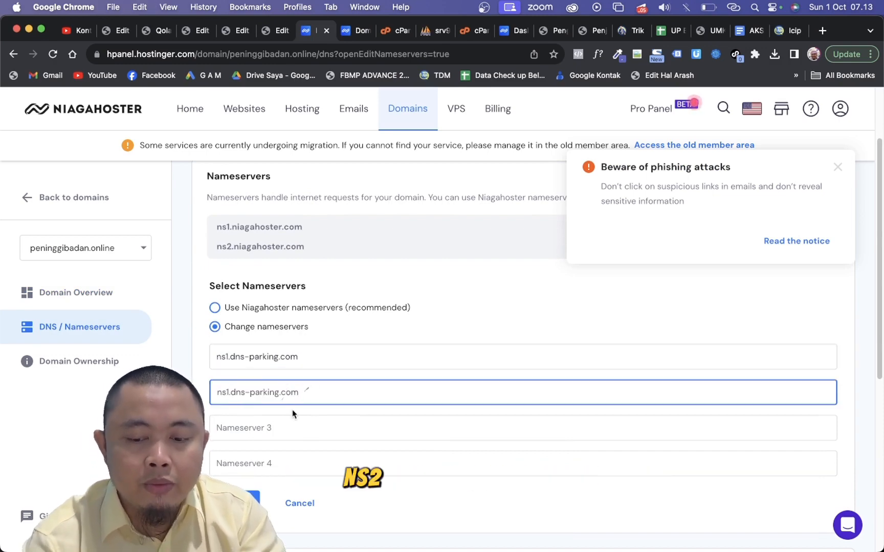
pyautogui.press('BackSpace')
pyautogui.write('2')
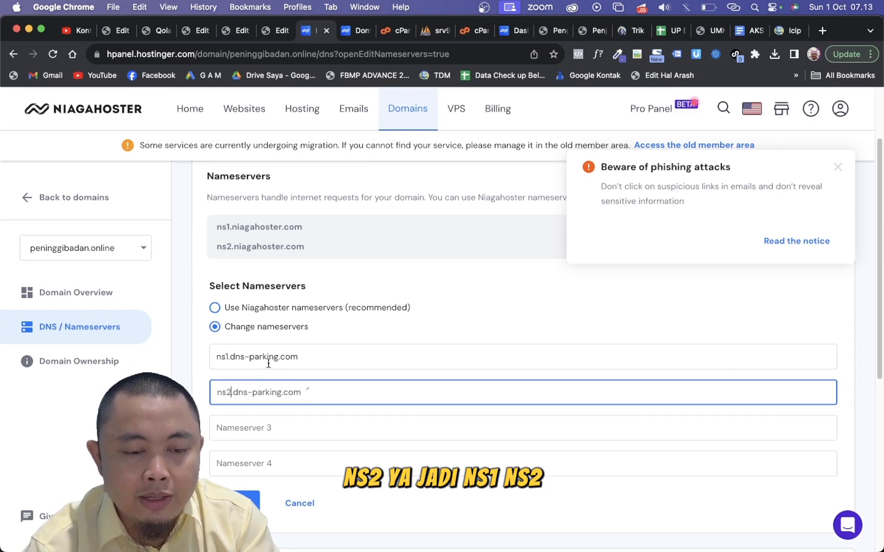
# - Choose the recommended Niagahoster nameservers option for peninggibadan.online, save the nameserver change and dismiss the confirmation
pyautogui.scroll(5, 269, 363)
pyautogui.scroll(-5, 222, 358)
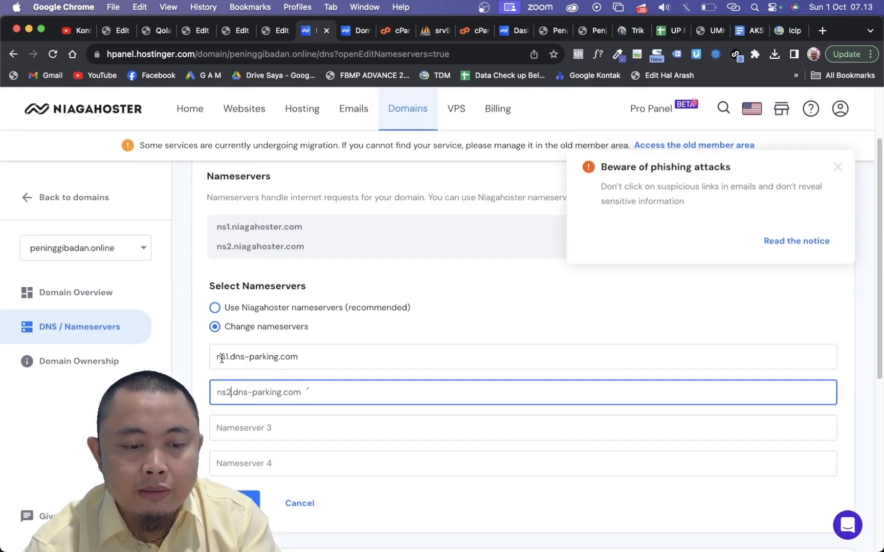
pyautogui.click(214, 308)
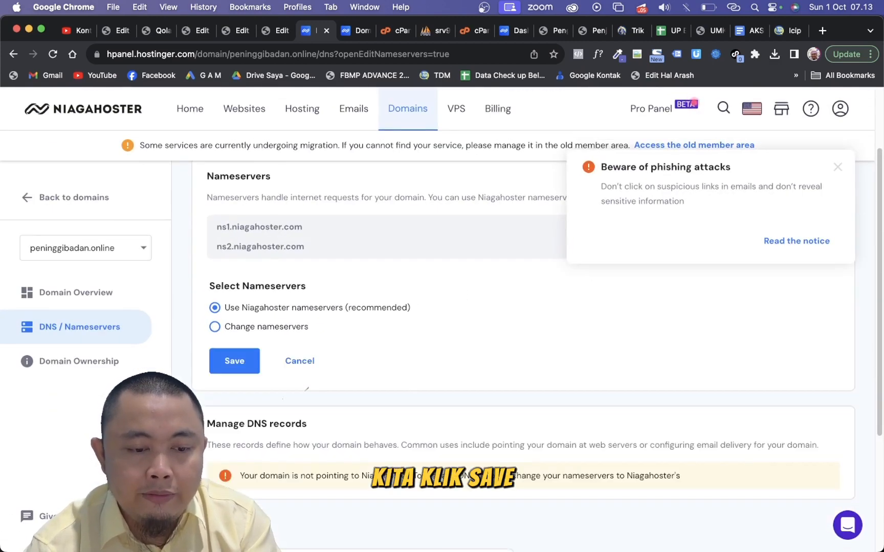
pyautogui.click(233, 361)
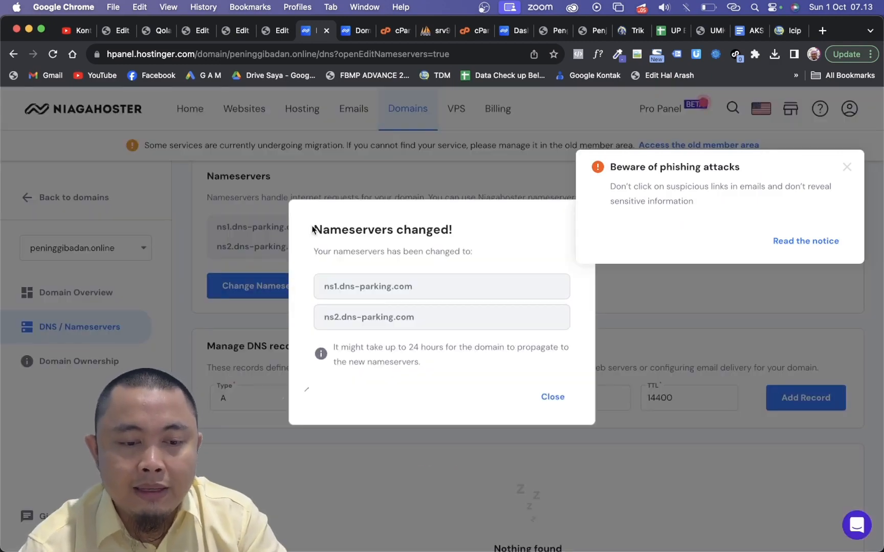
pyautogui.moveTo(313, 230); pyautogui.dragTo(470, 227)
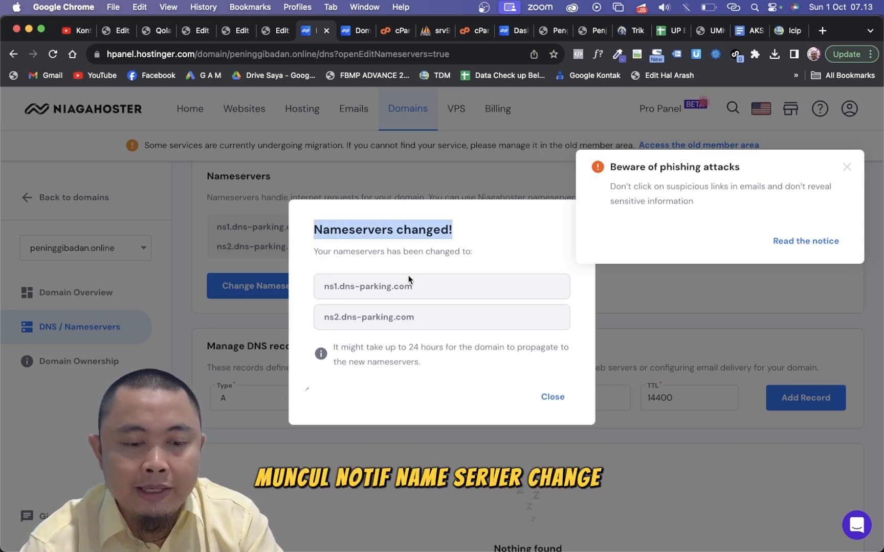
pyautogui.click(552, 397)
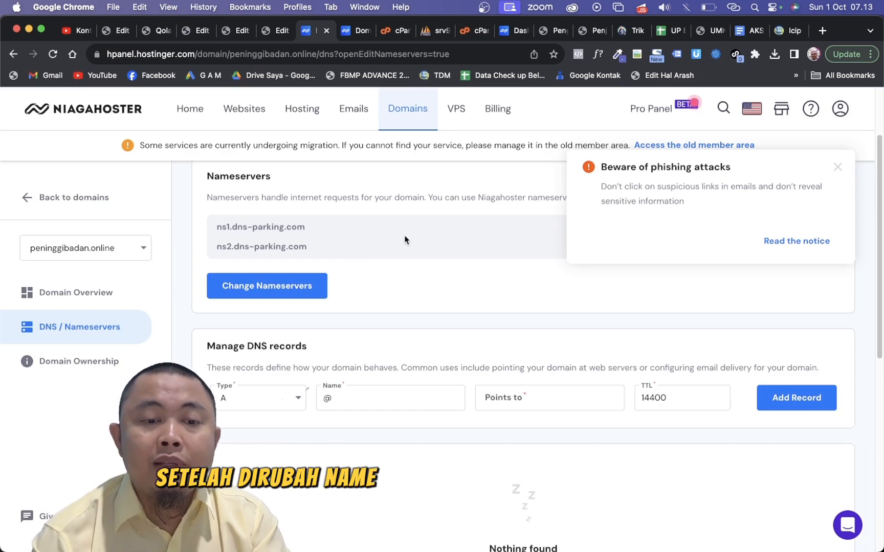
# - Start adding a website from the ngiklancuan.com hosting dashboard, skipping the website type survey and choosing to create an empty website
pyautogui.click(513, 32)
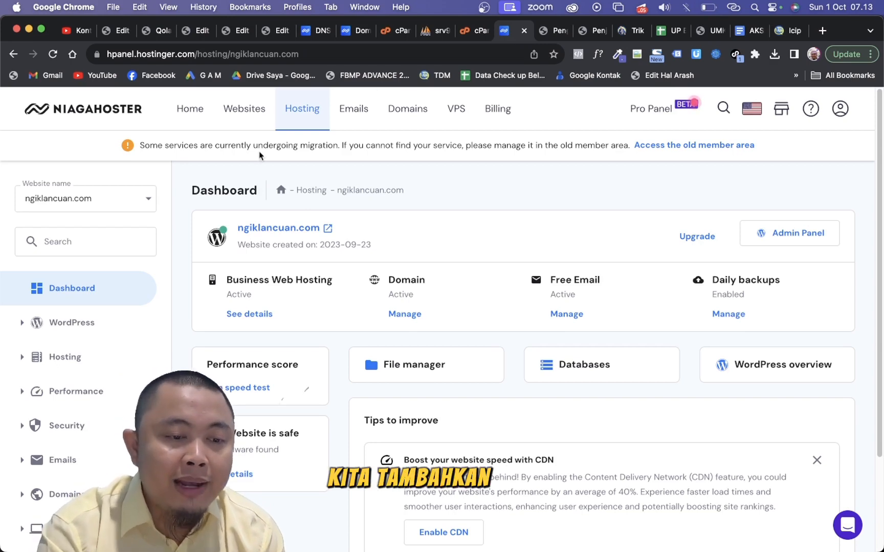
pyautogui.click(109, 199)
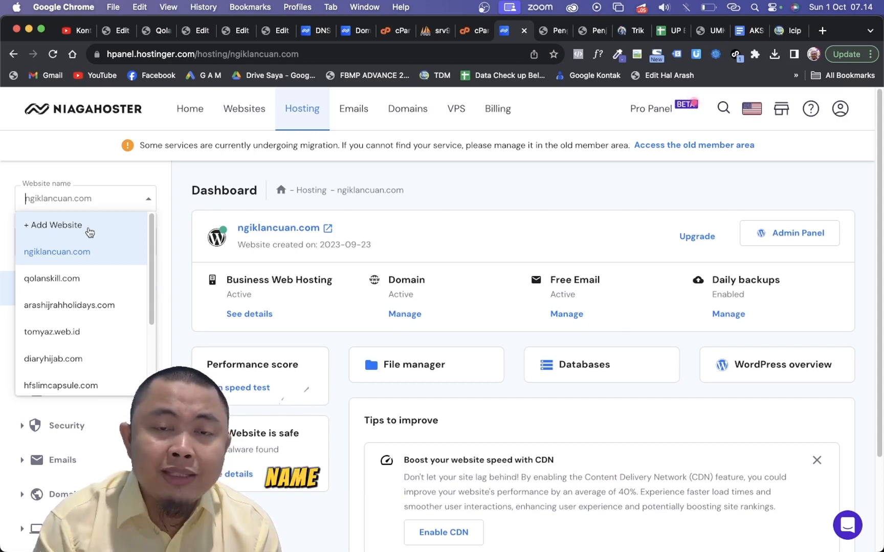
pyautogui.click(316, 31)
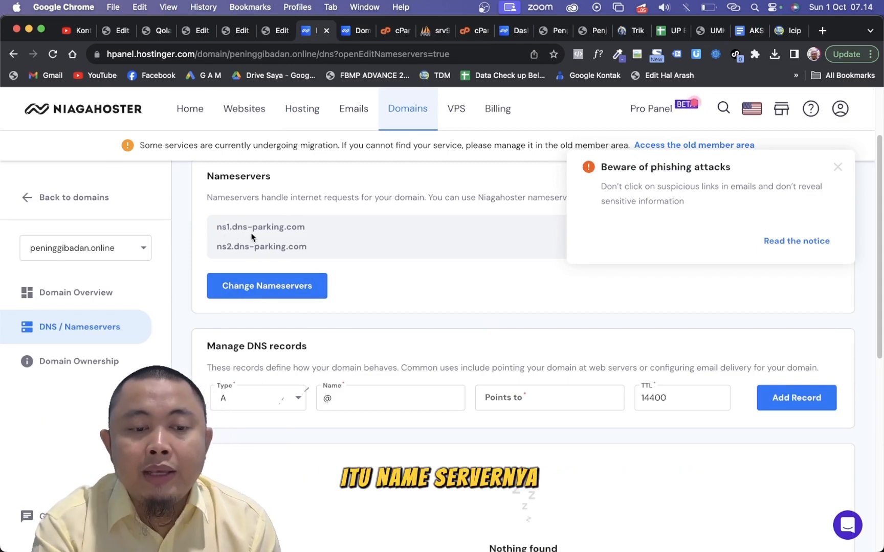
pyautogui.click(509, 30)
pyautogui.click(89, 227)
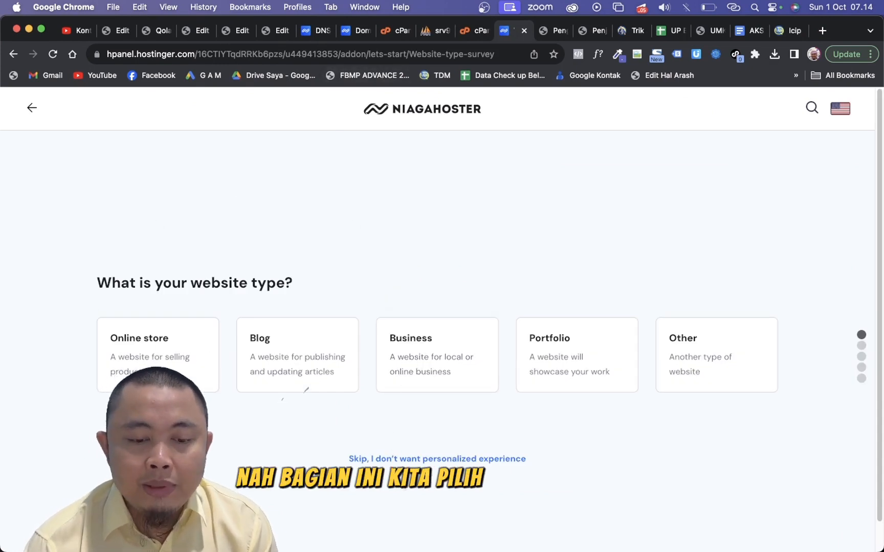
pyautogui.click(415, 465)
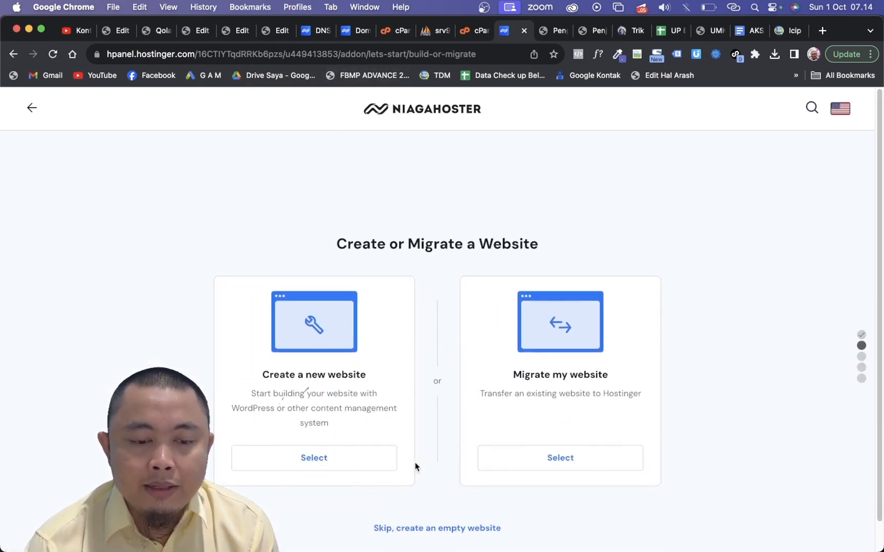
pyautogui.click(419, 530)
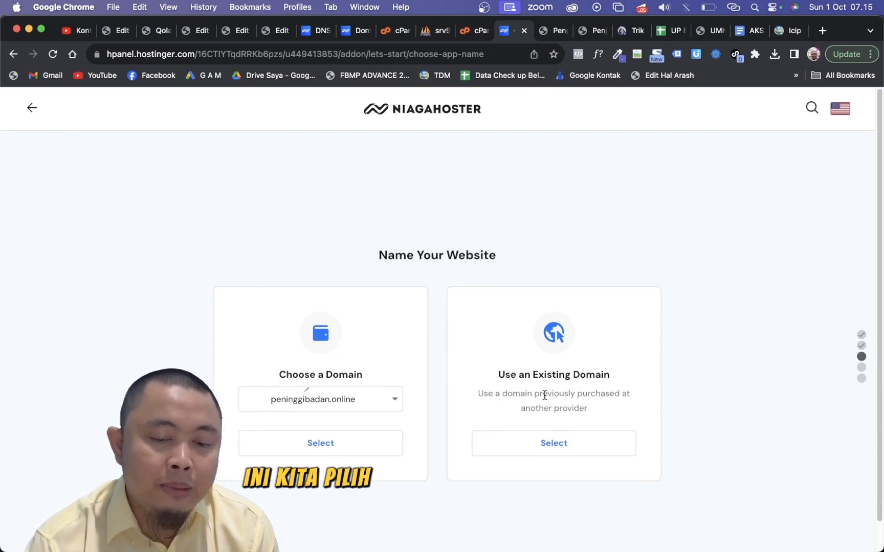
# - Copy the name peninggibadan.online from its DNS page and submit it as the existing domain for the new website
pyautogui.click(310, 29)
pyautogui.scroll(3, 322, 220)
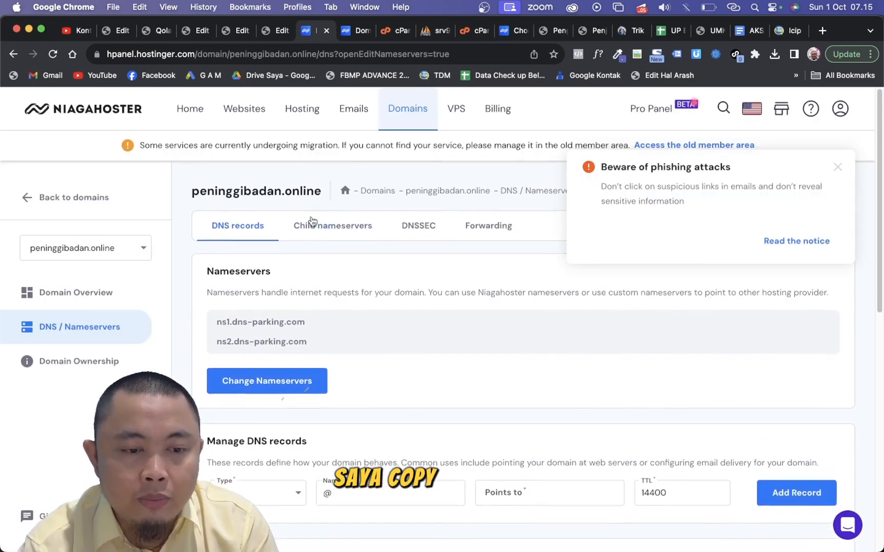
pyautogui.moveTo(320, 192); pyautogui.dragTo(200, 182)
pyautogui.press('super+c')
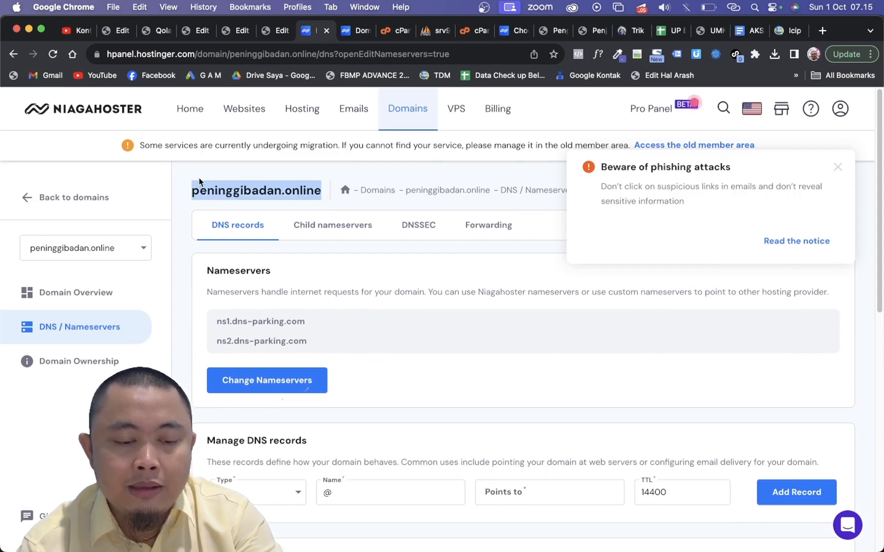
pyautogui.click(512, 30)
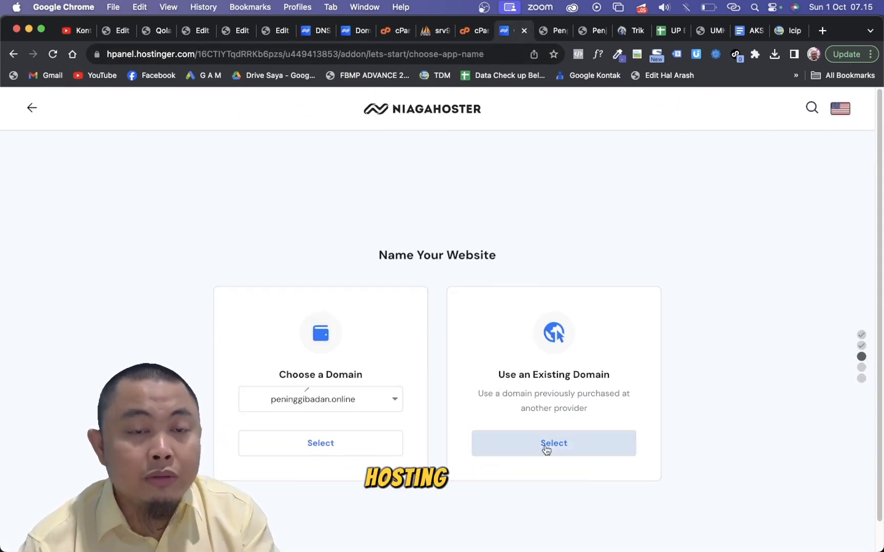
pyautogui.click(546, 445)
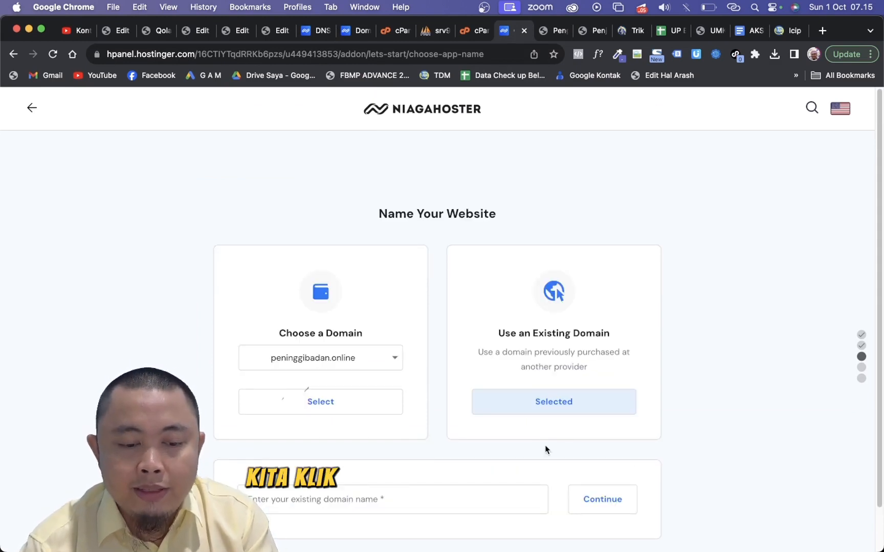
pyautogui.click(417, 492)
pyautogui.press('super+v')
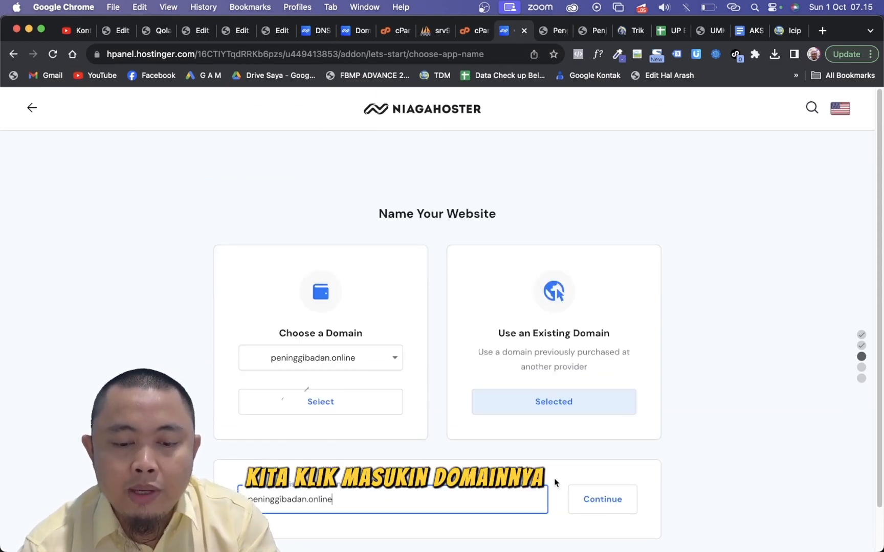
pyautogui.click(618, 500)
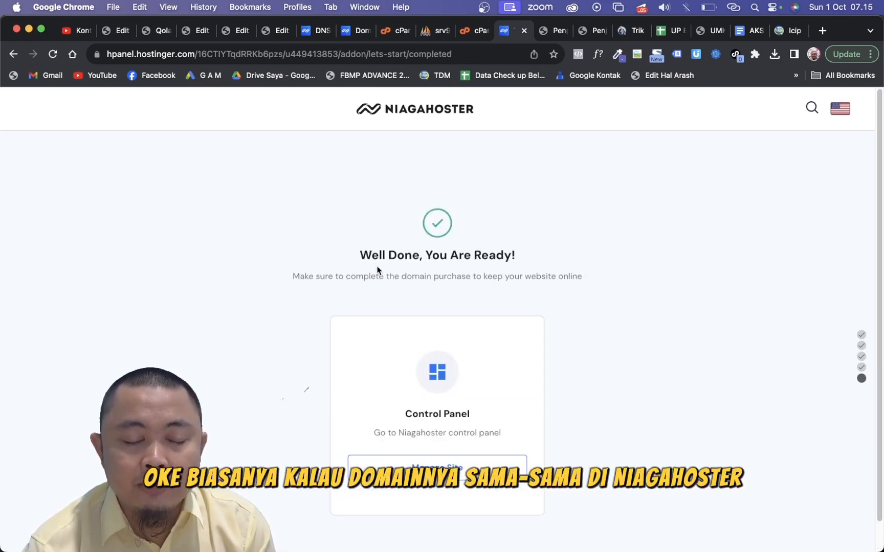
# - Open the new website's management dashboard and select peninggibadan.online in the hosting account's website list
pyautogui.scroll(-1, 423, 364)
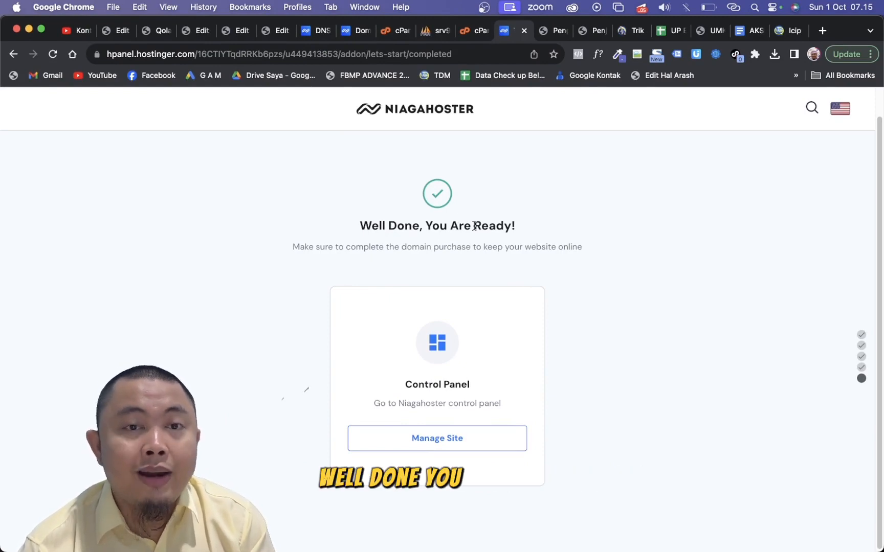
pyautogui.click(428, 444)
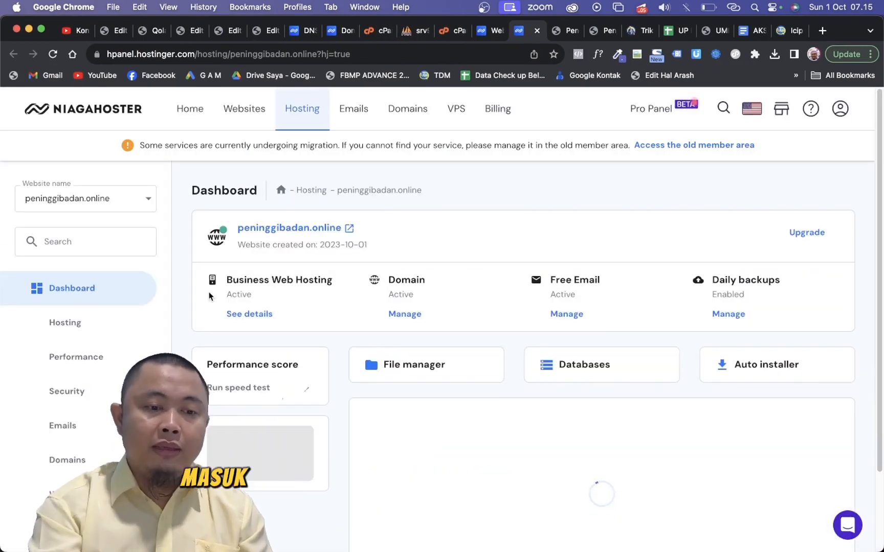
pyautogui.click(137, 201)
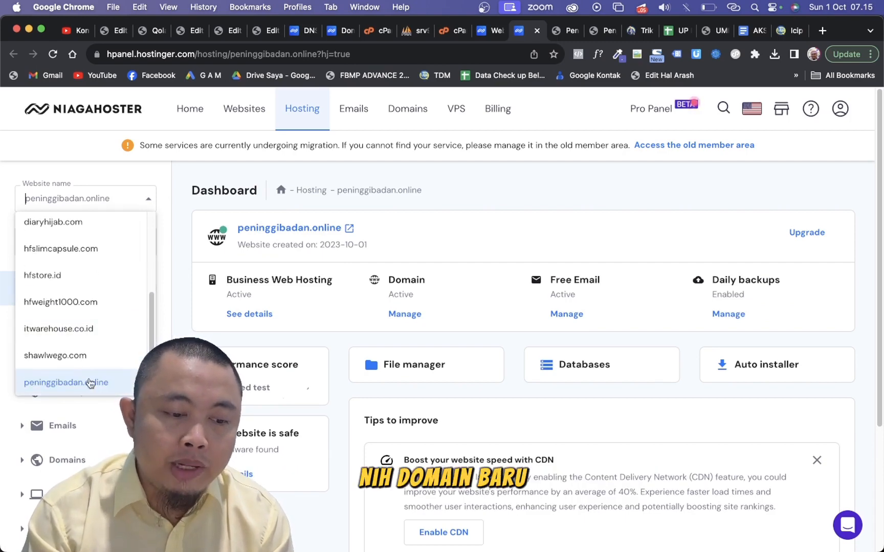
pyautogui.scroll(5, 89, 381)
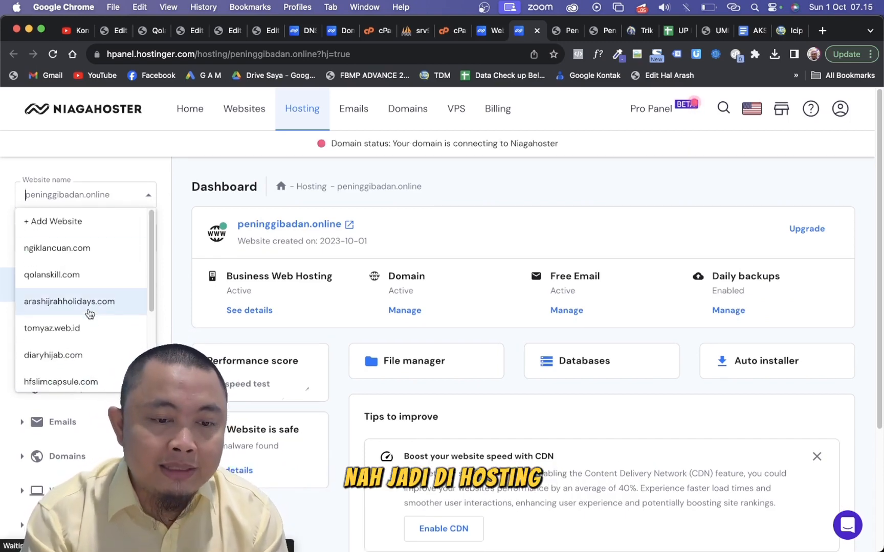
pyautogui.scroll(-5, 90, 314)
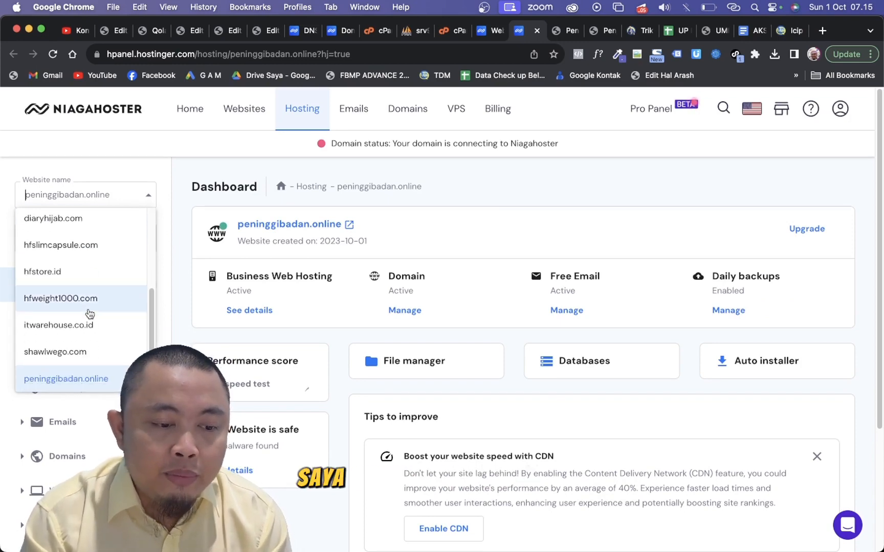
pyautogui.scroll(5, 89, 313)
pyautogui.scroll(-5, 88, 311)
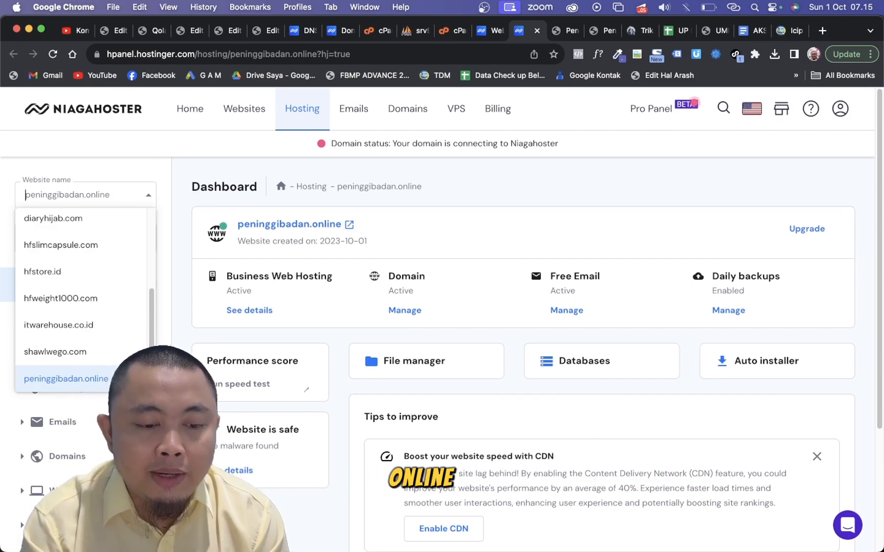
pyautogui.click(119, 379)
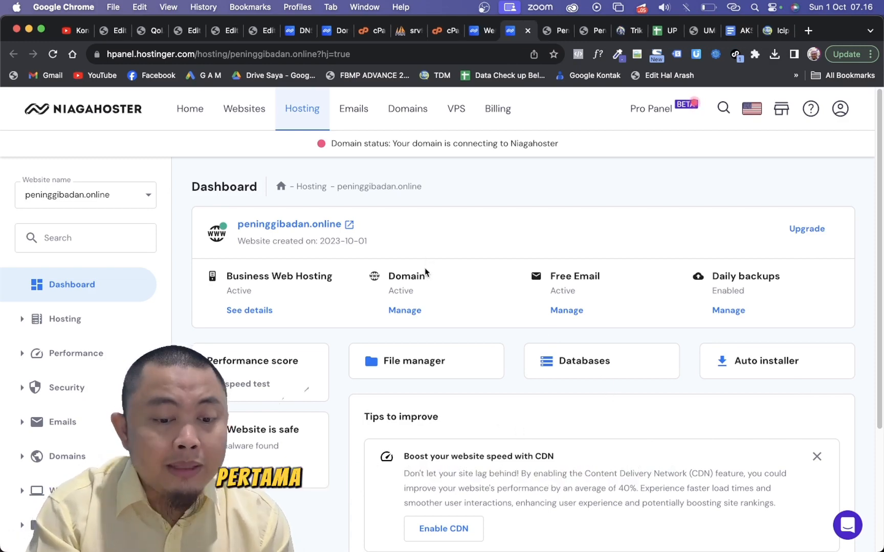
# - Upload peninggibadan.online (1).zip from Downloads into the site's public_html folder through the file manager, and expand the upload progress
pyautogui.click(421, 374)
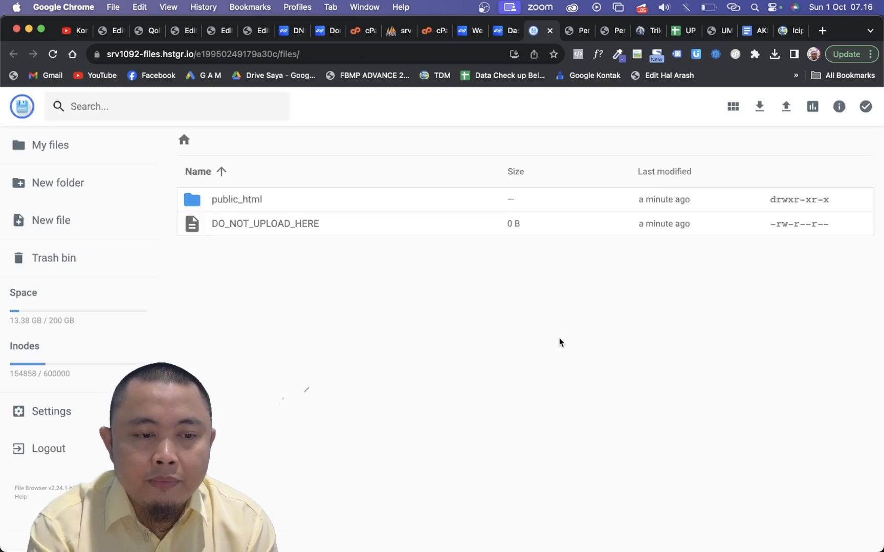
pyautogui.doubleClick(239, 205)
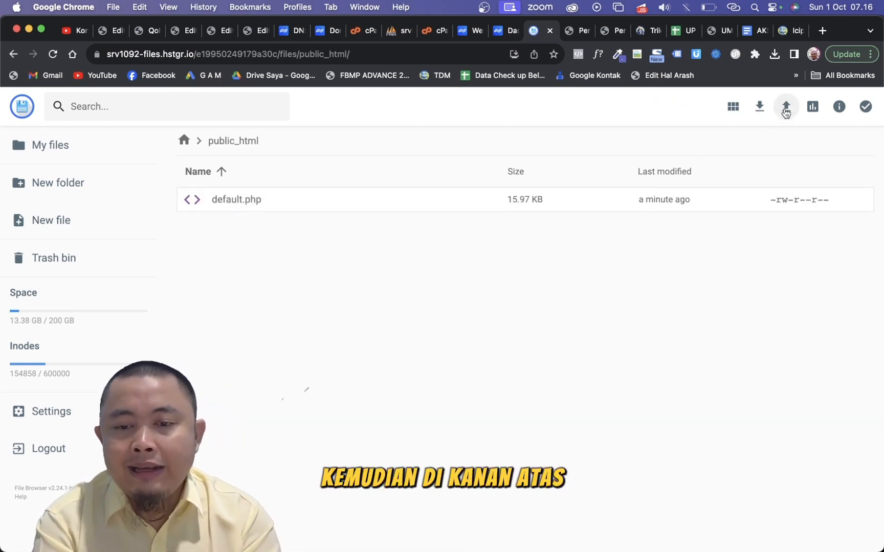
pyautogui.scroll(5, 786, 110)
pyautogui.scroll(-5, 786, 112)
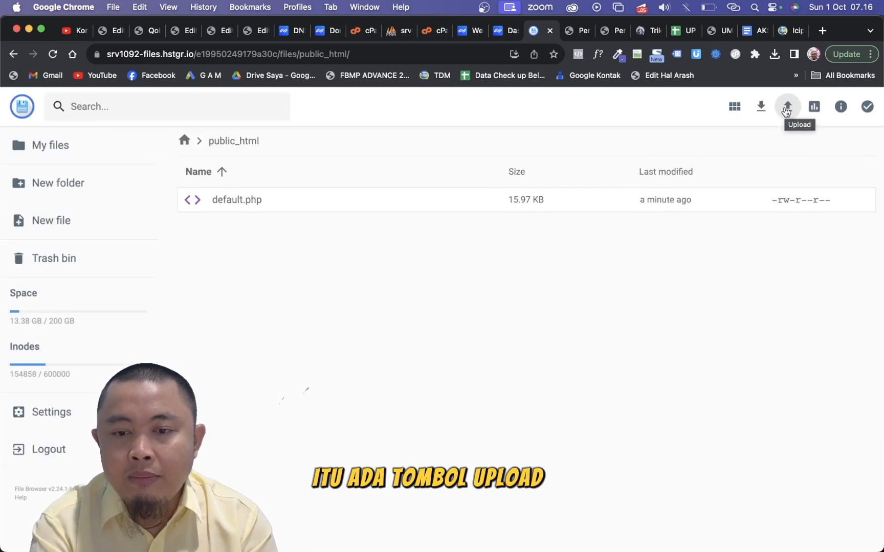
pyautogui.click(790, 112)
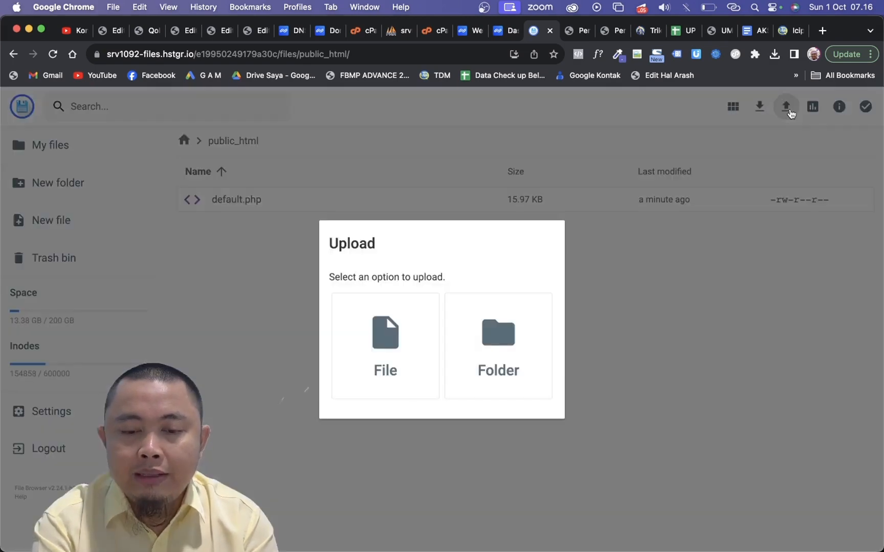
pyautogui.click(408, 361)
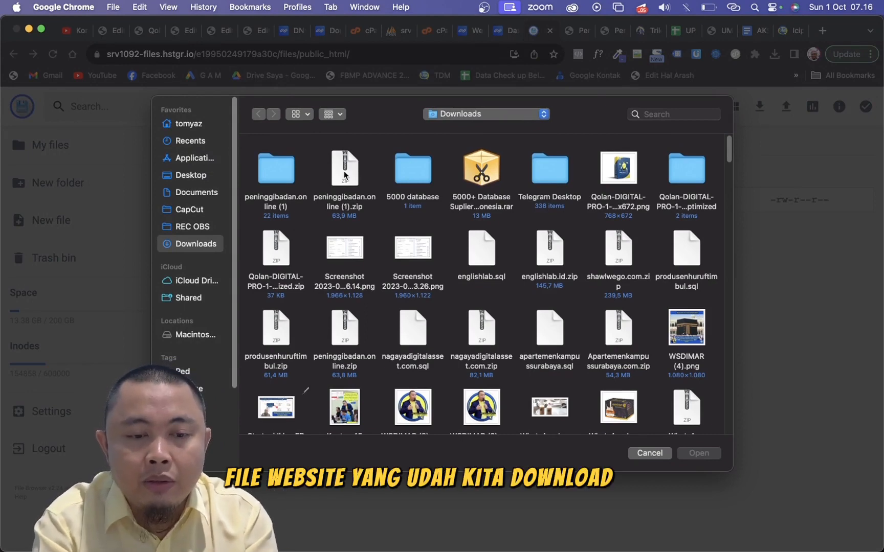
pyautogui.click(344, 174)
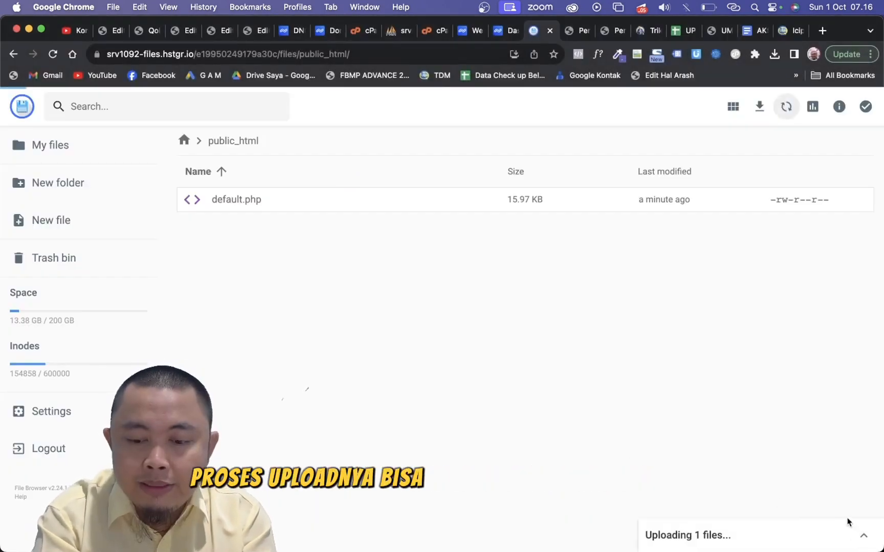
pyautogui.click(865, 536)
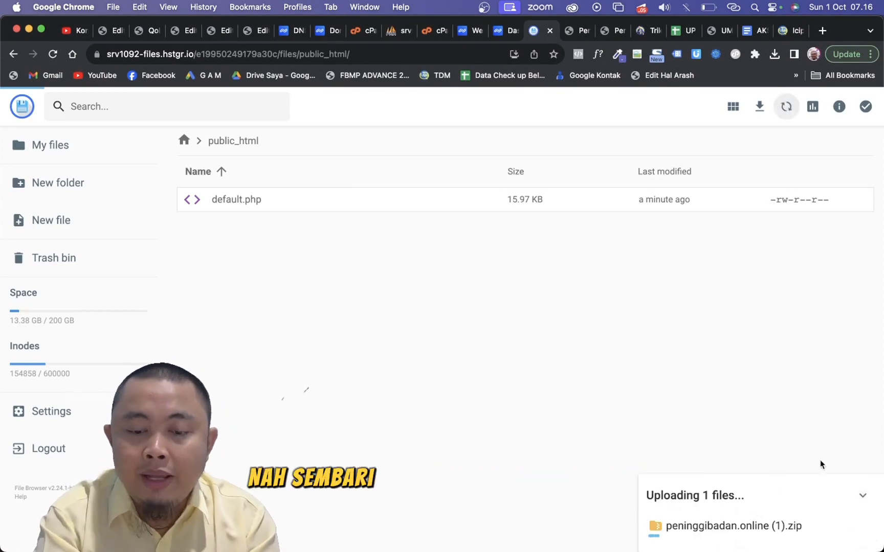
# - Open the database management page for peninggibadan.online and enter peninggi as both the MySQL database name and username
pyautogui.click(501, 30)
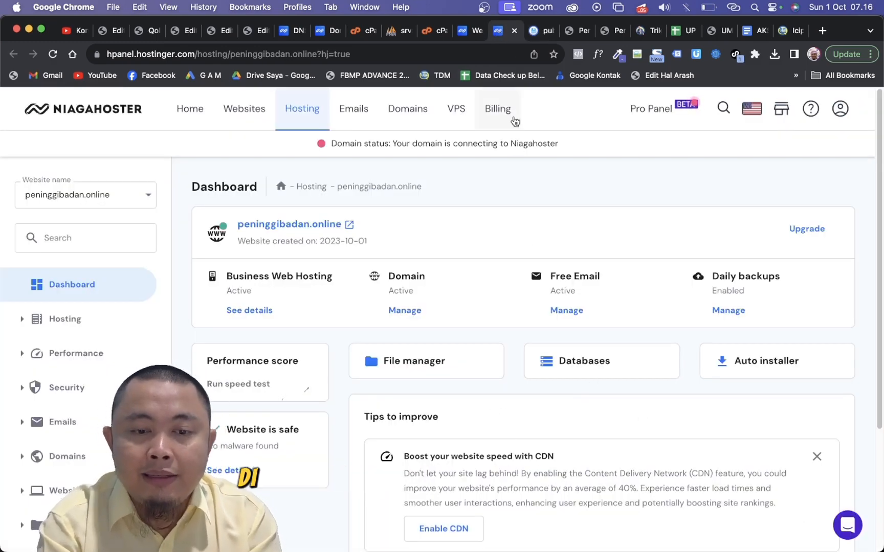
pyautogui.click(586, 365)
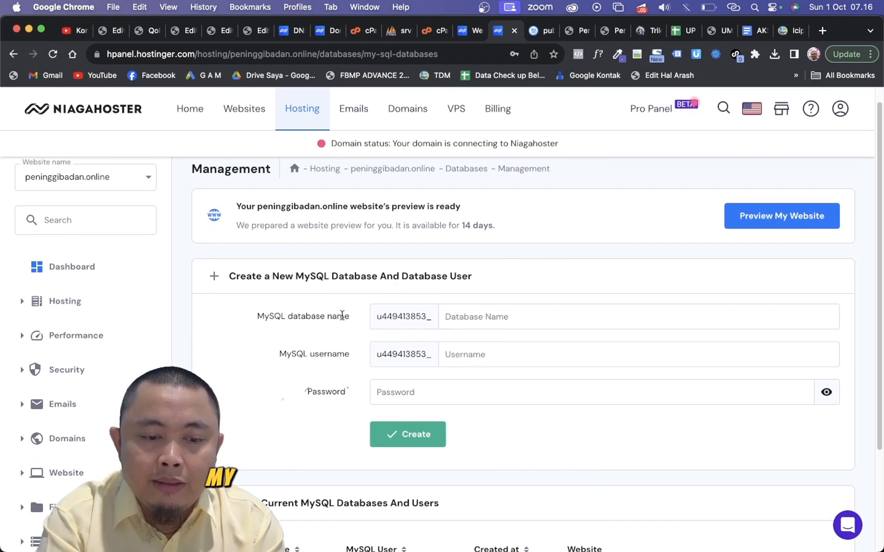
pyautogui.click(504, 316)
pyautogui.write('peninggi')
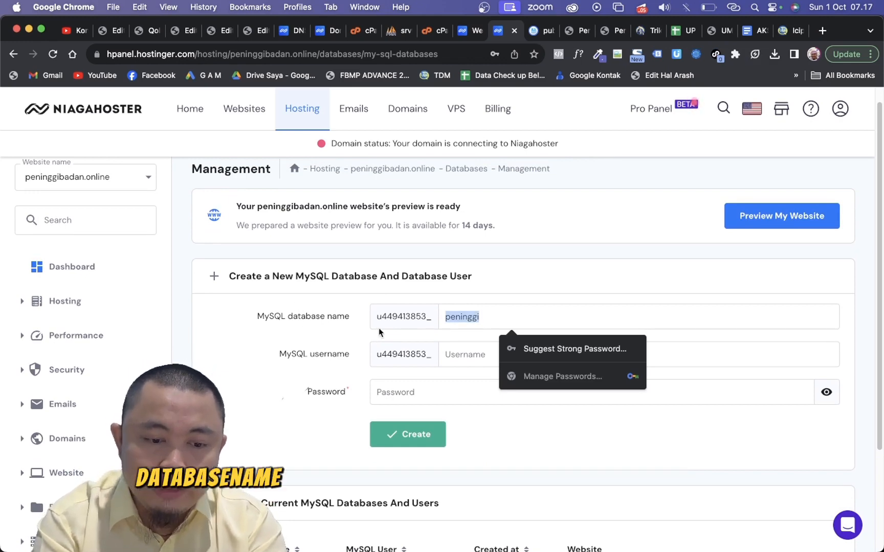
pyautogui.click(469, 358)
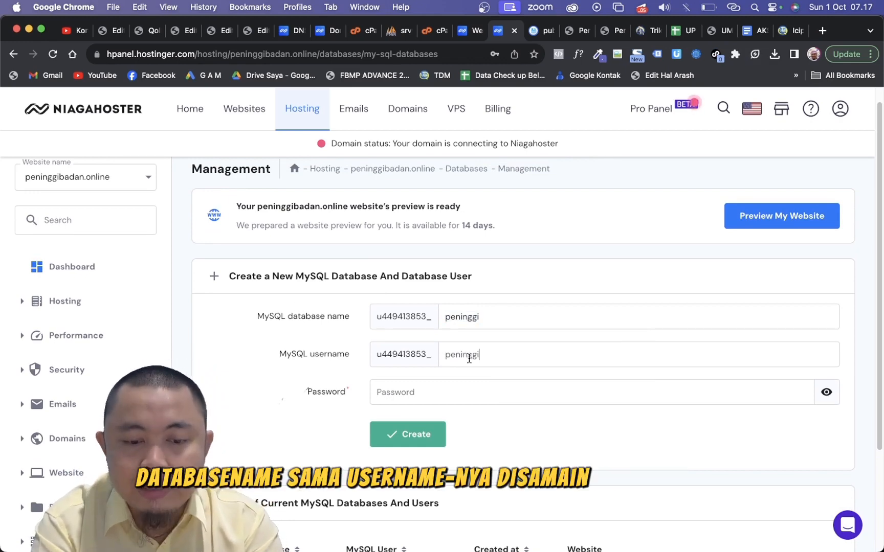
# - Fill the MySQL user's password field with a generated password, regenerating it once
pyautogui.click(506, 395)
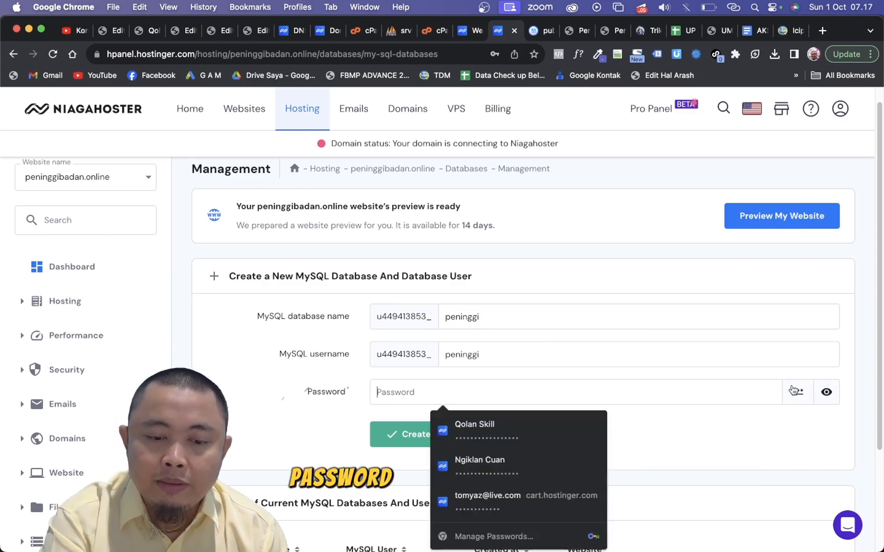
pyautogui.click(796, 392)
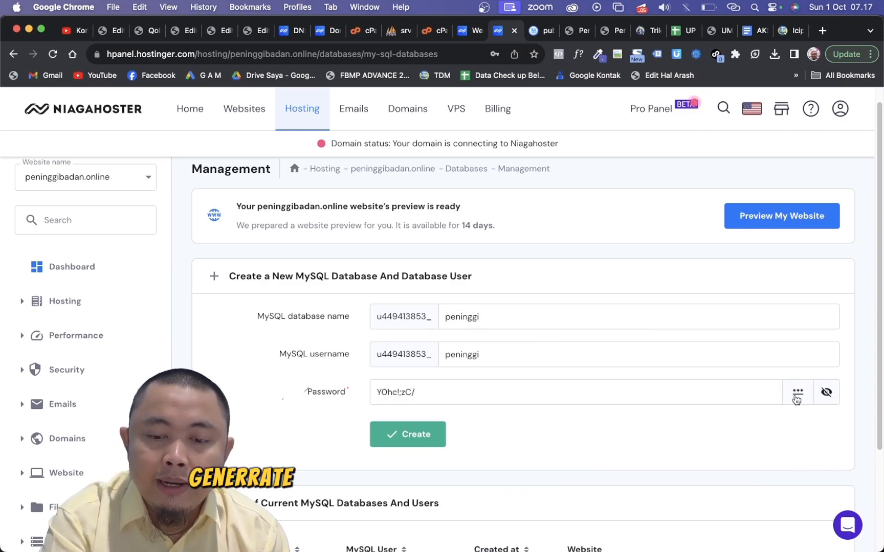
pyautogui.click(797, 395)
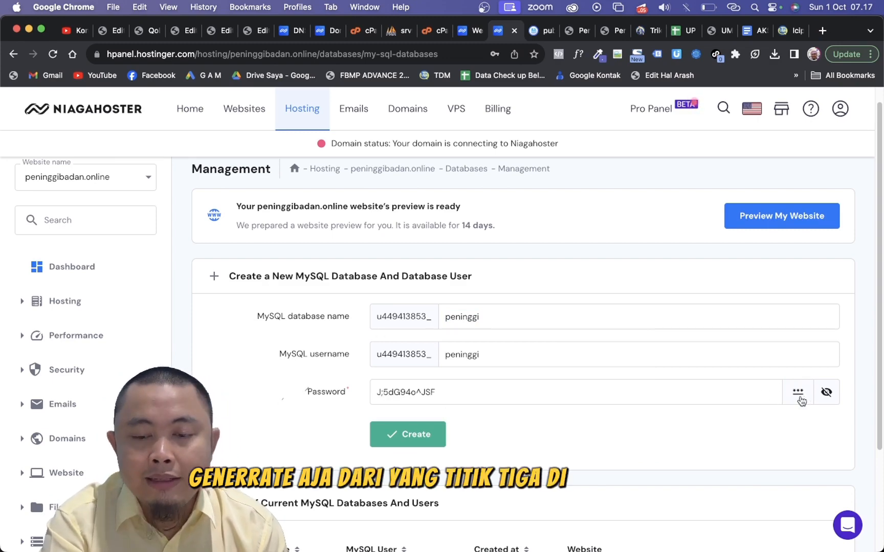
# - Copy the generated database password into the open TextEdit note, replacing all its text, and return to the browser
pyautogui.click(666, 382)
pyautogui.press('super+a')
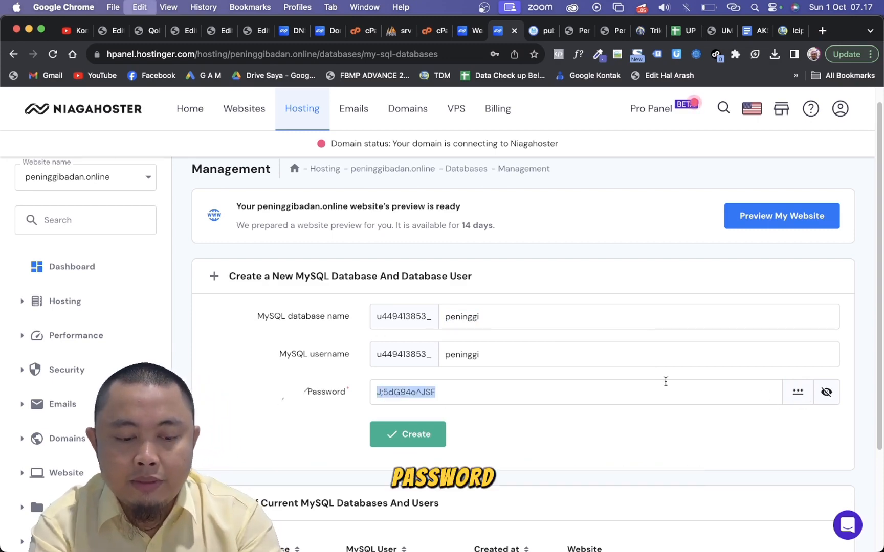
pyautogui.press('super+c')
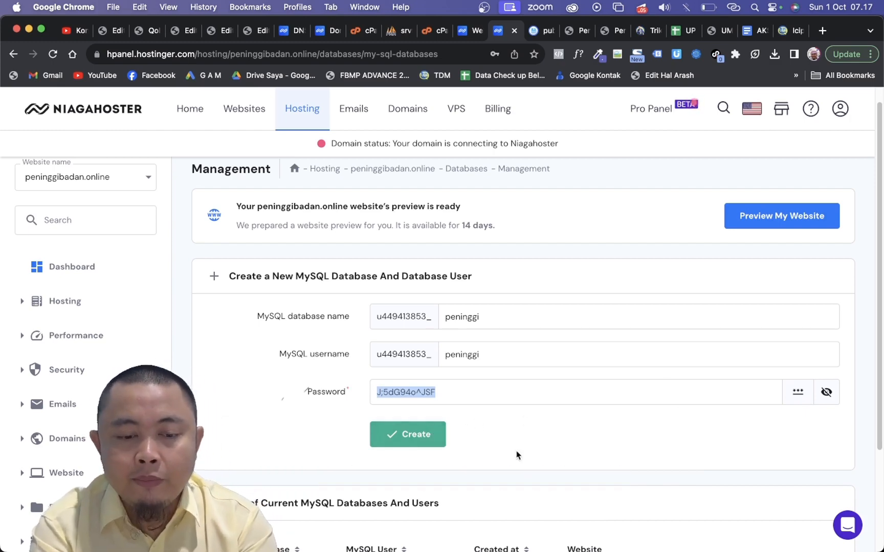
pyautogui.click(546, 517)
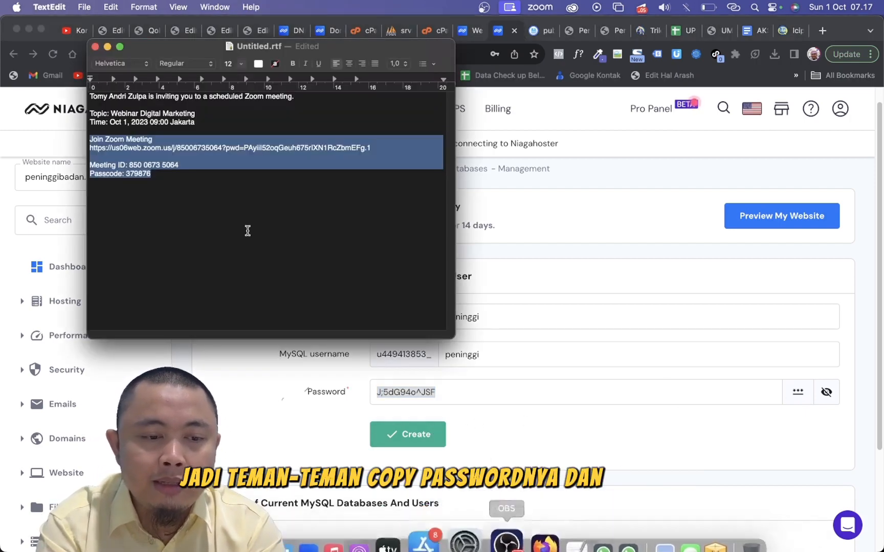
pyautogui.press('super+a')
pyautogui.press('super+v')
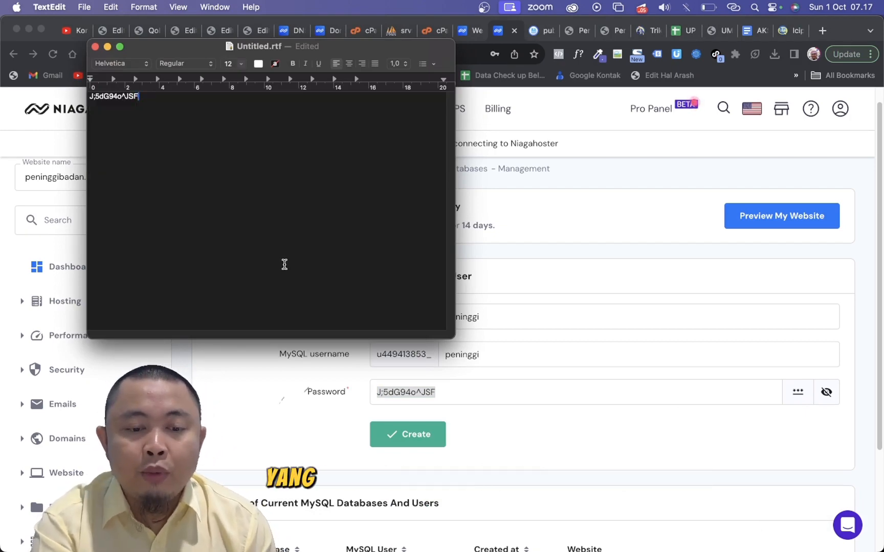
pyautogui.press('super+Tab')
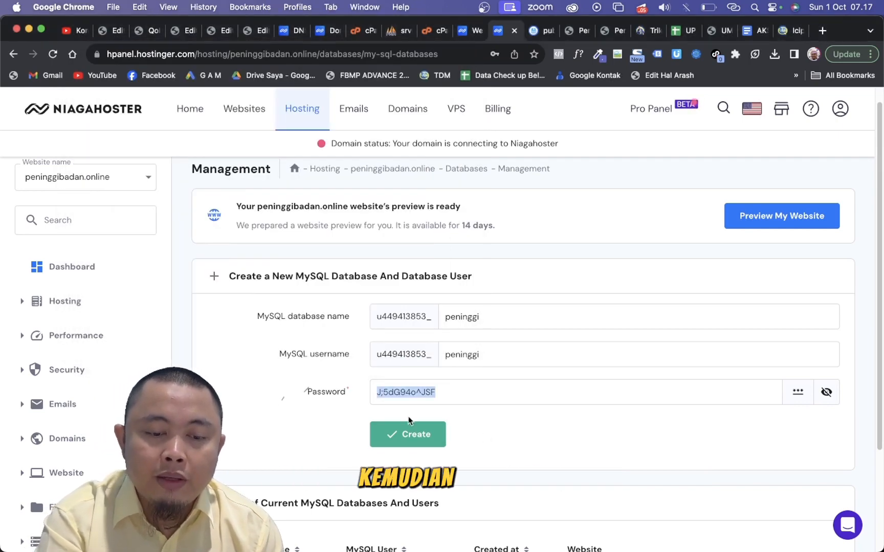
# - Create the MySQL database and user, and locate the peninggi entry in the list of current databases
pyautogui.click(409, 434)
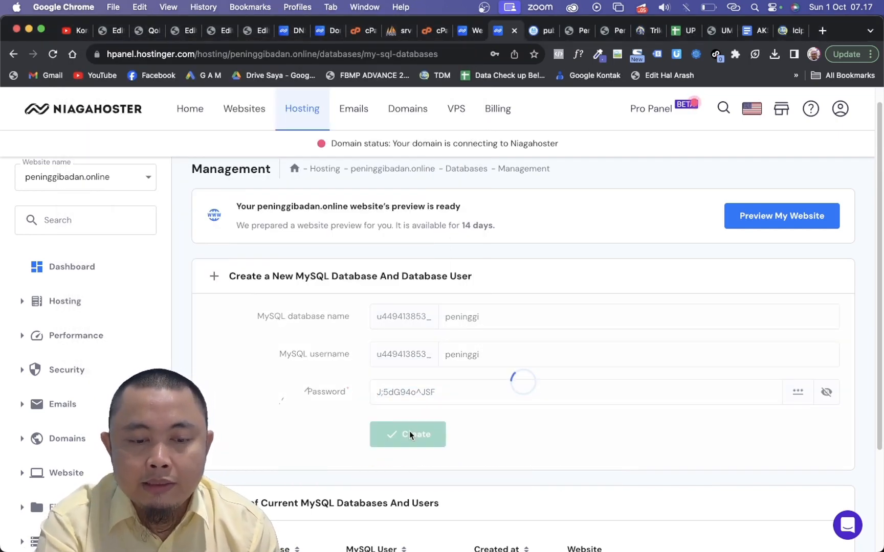
pyautogui.scroll(-2, 410, 433)
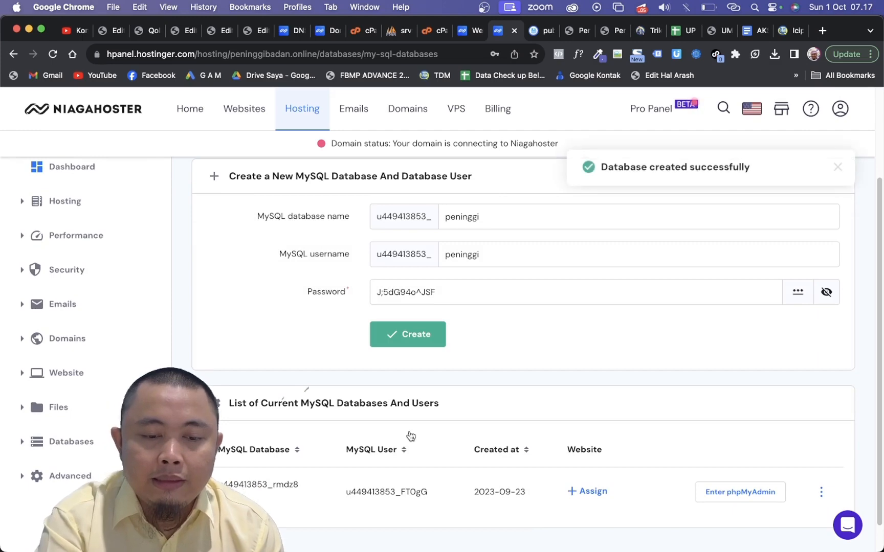
pyautogui.scroll(-1, 411, 436)
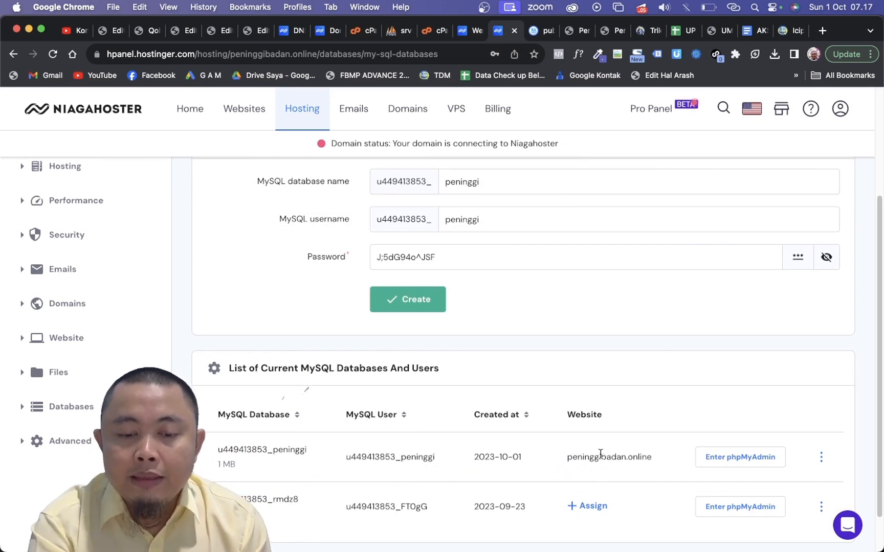
# - Open the peninggi database in phpMyAdmin and choose peninggibadan.online.sql from the Desktop as the file to import
pyautogui.click(744, 469)
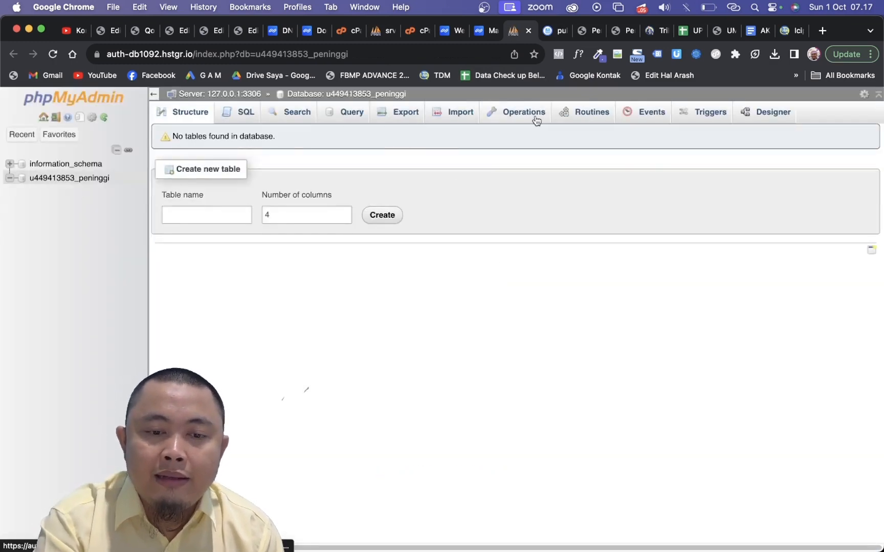
pyautogui.click(458, 117)
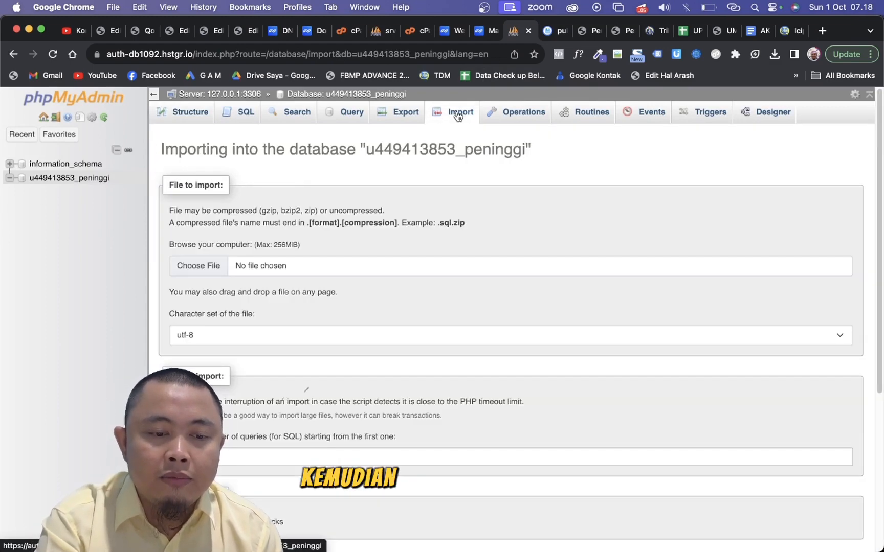
pyautogui.click(199, 266)
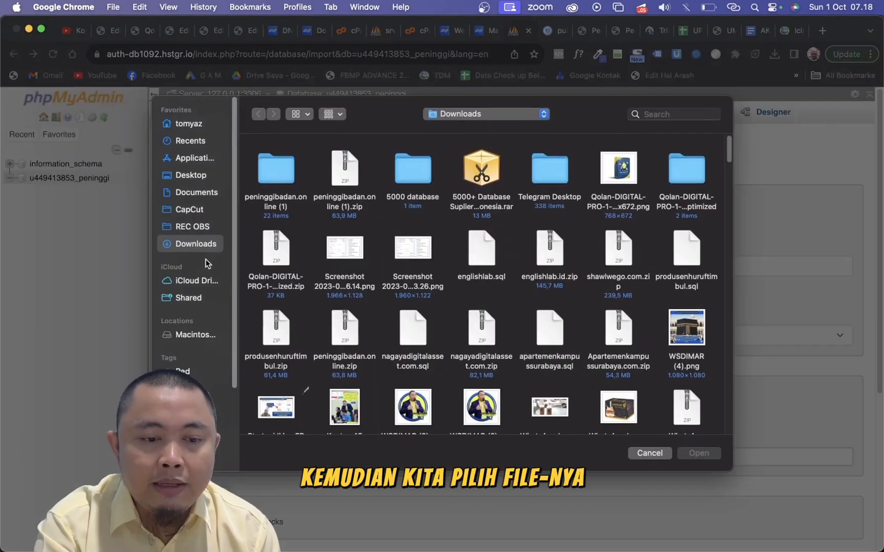
pyautogui.click(190, 175)
pyautogui.doubleClick(280, 205)
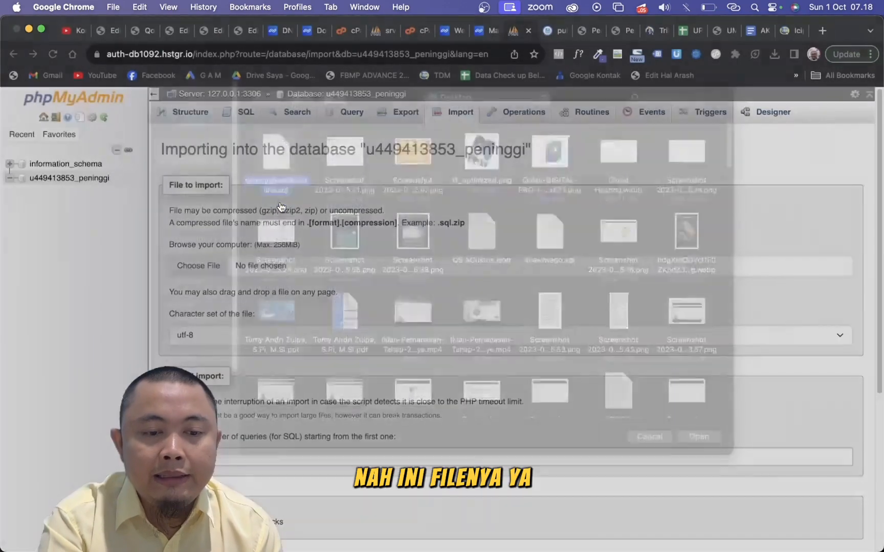
# - Run the import of the SQL file into the peninggi database, leaving the format and other import options at their defaults
pyautogui.scroll(-2, 289, 371)
pyautogui.scroll(-5, 287, 371)
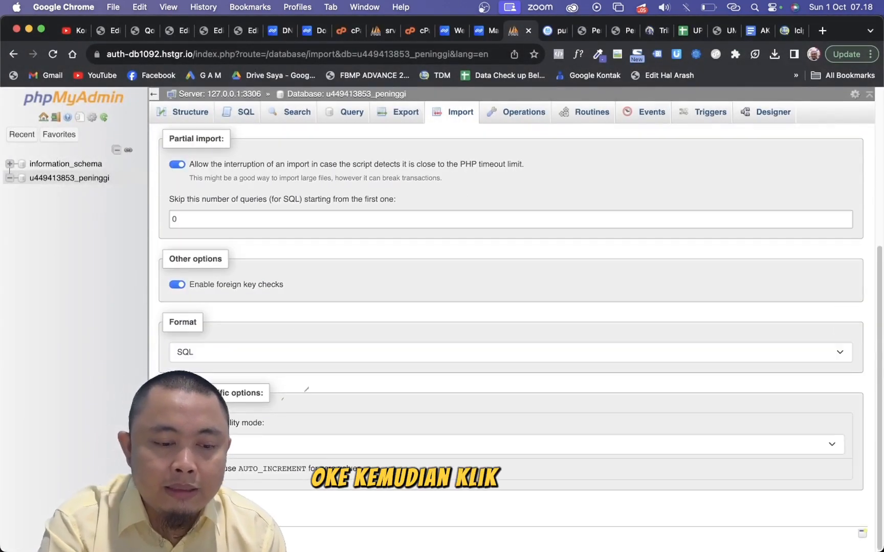
pyautogui.scroll(2, 307, 391)
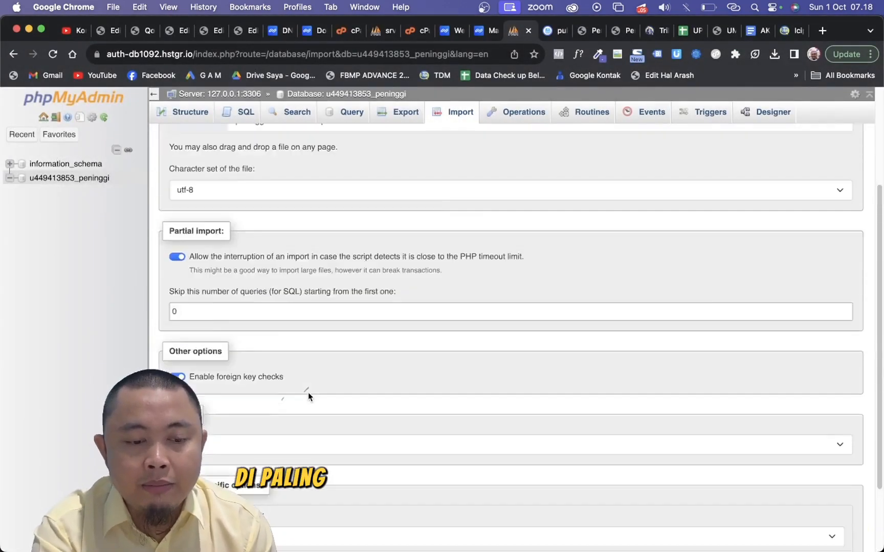
pyautogui.scroll(-3, 307, 391)
pyautogui.scroll(1, 307, 391)
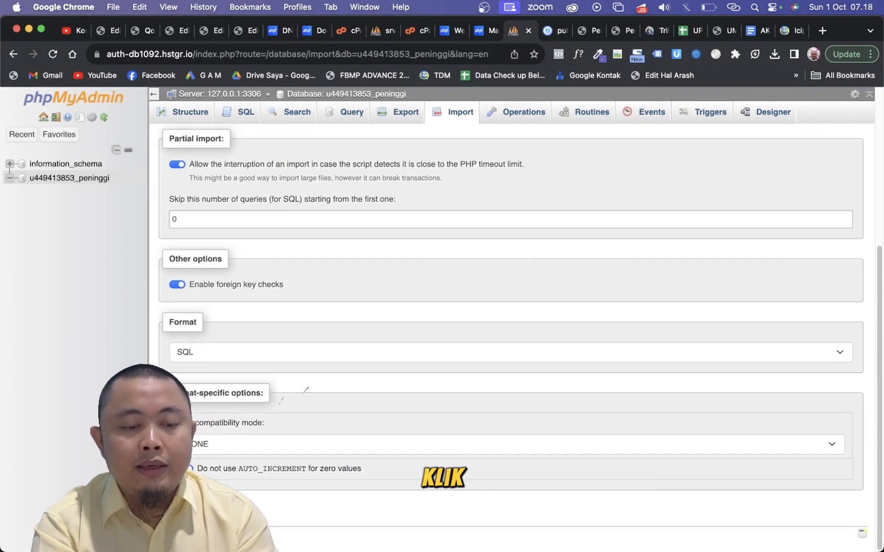
pyautogui.scroll(5, 205, 501)
pyautogui.scroll(-1, 205, 501)
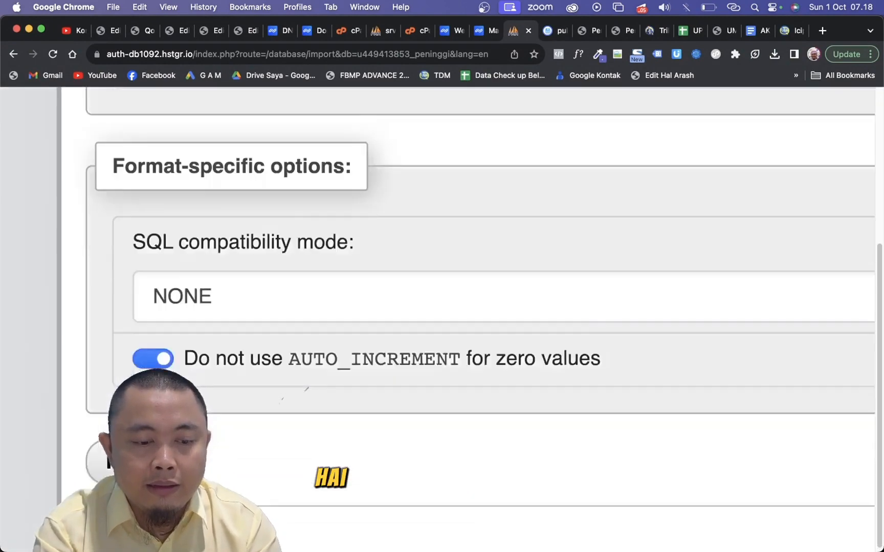
pyautogui.hscroll(-5, 205, 502)
pyautogui.rightClick(432, 451)
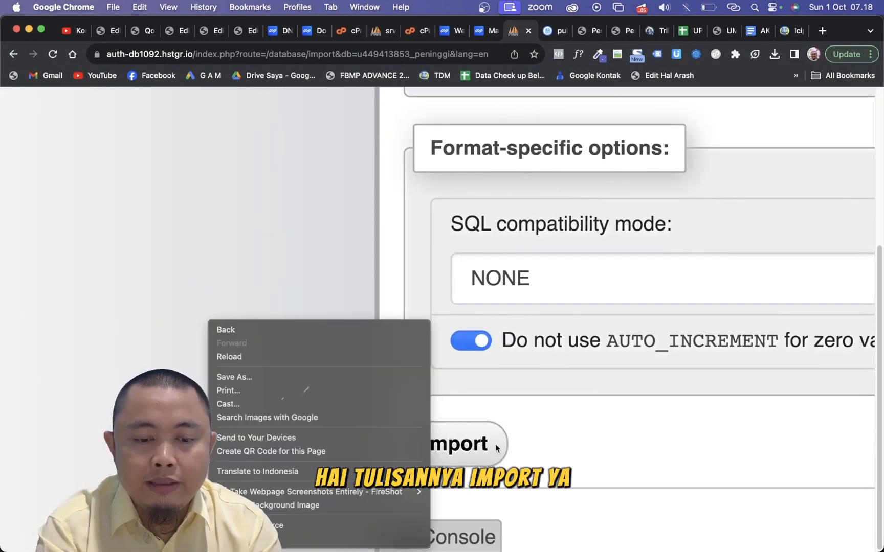
pyautogui.click(543, 442)
pyautogui.click(473, 453)
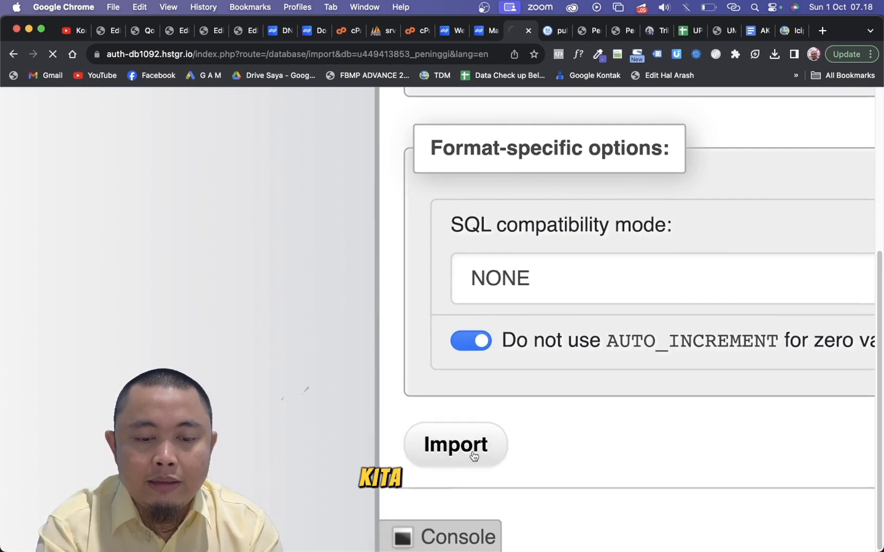
# - Check the zip upload progress in the file manager and list the imported tables of the peninggi database in phpMyAdmin
pyautogui.click(557, 30)
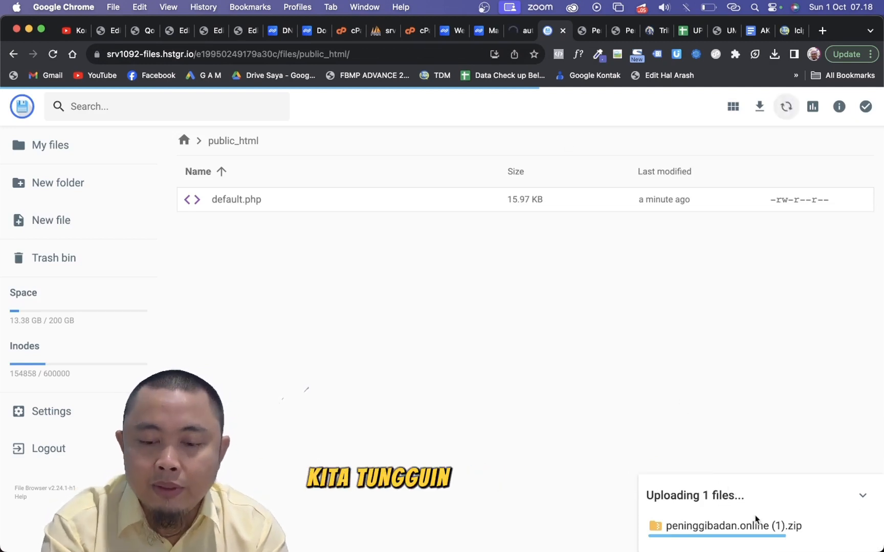
pyautogui.click(513, 30)
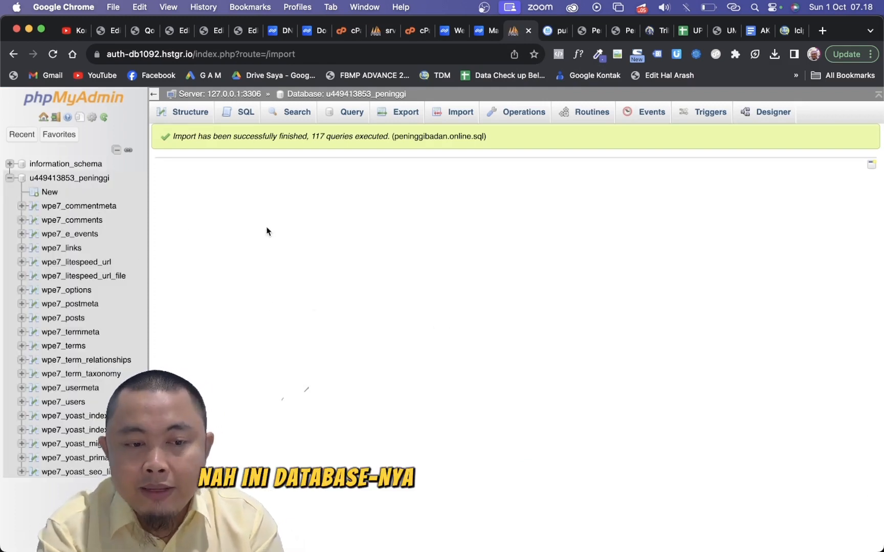
pyautogui.click(86, 179)
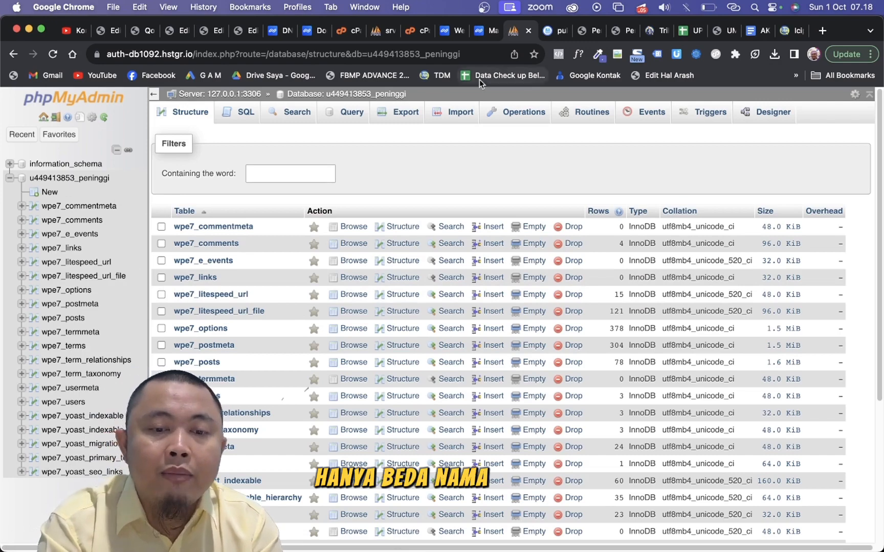
# - Close phpMyAdmin and return to the public_html folder in the file manager
pyautogui.click(531, 31)
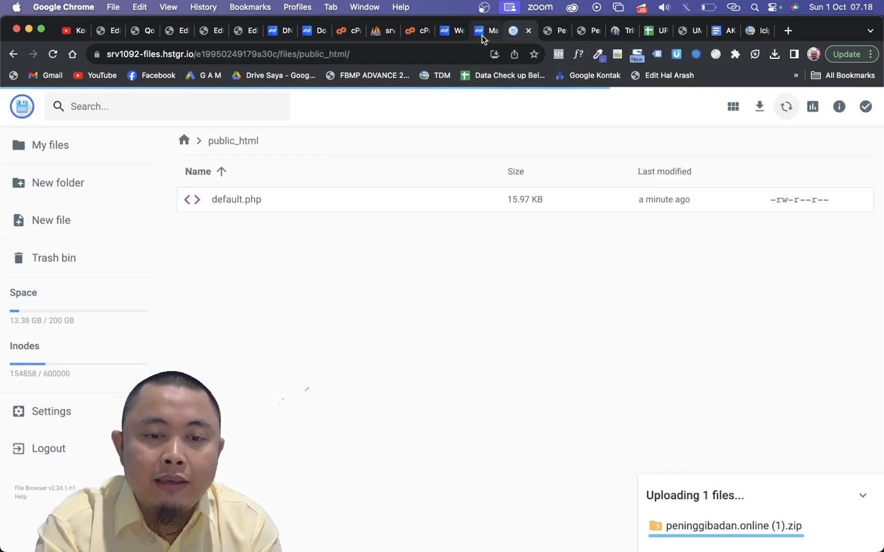
pyautogui.click(484, 37)
pyautogui.click(534, 33)
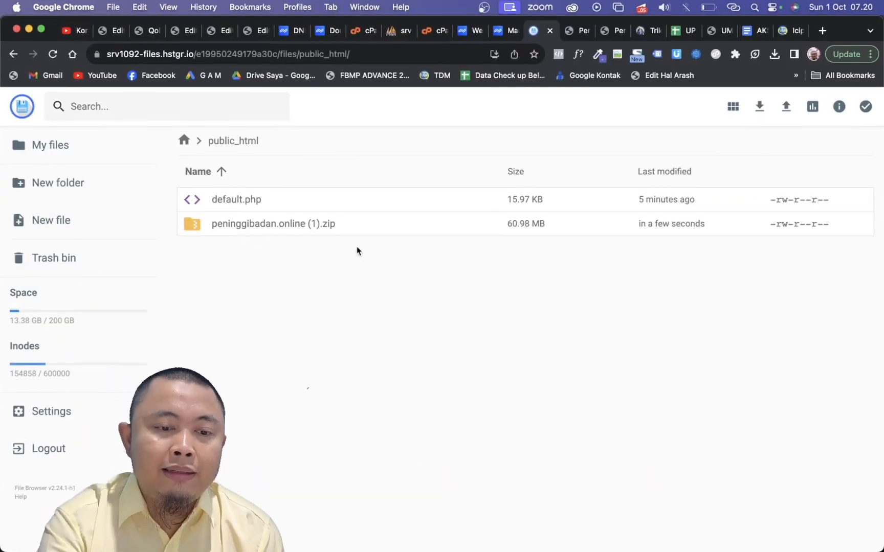
# - Extract peninggibadan.online (1).zip in public_html into a new folder named a
pyautogui.click(345, 228)
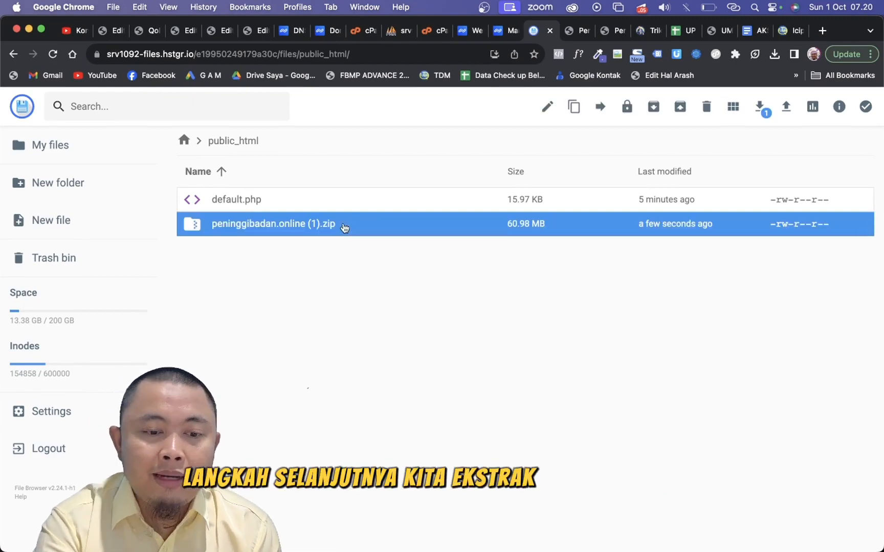
pyautogui.rightClick(344, 228)
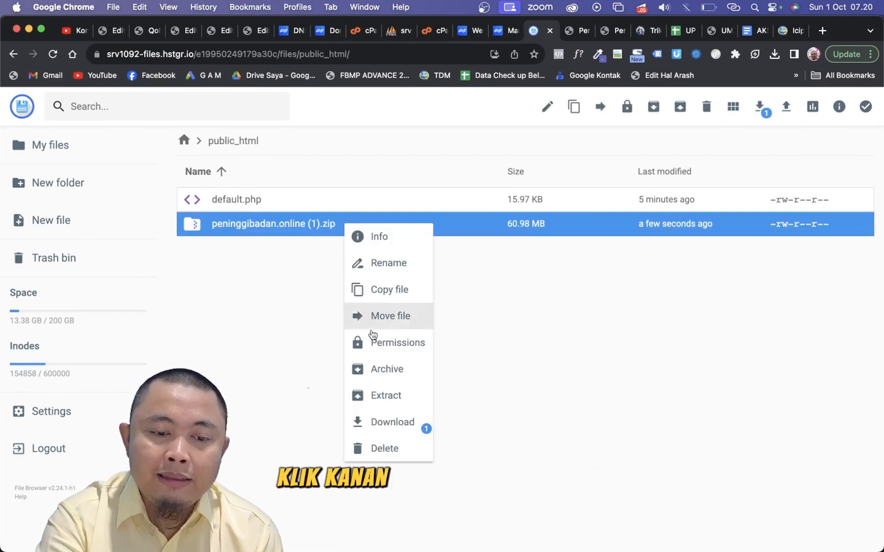
pyautogui.click(388, 397)
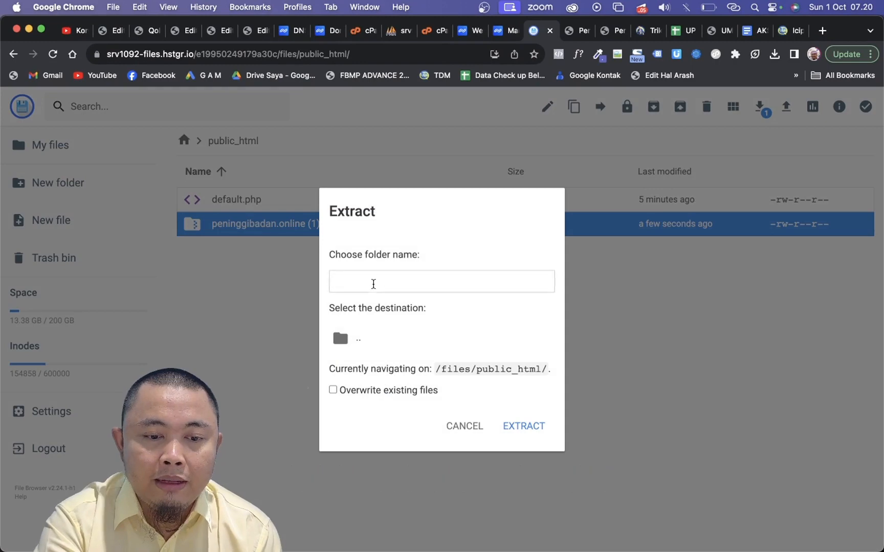
pyautogui.click(403, 284)
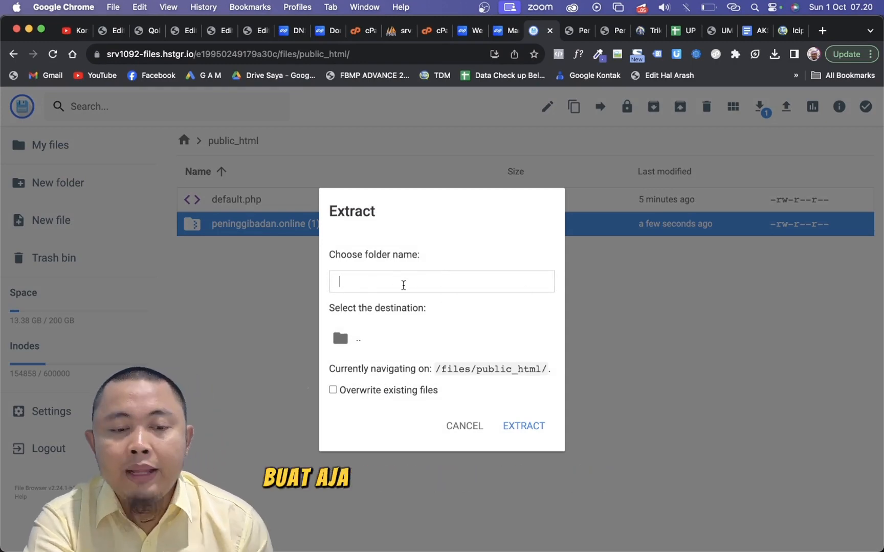
pyautogui.write('a')
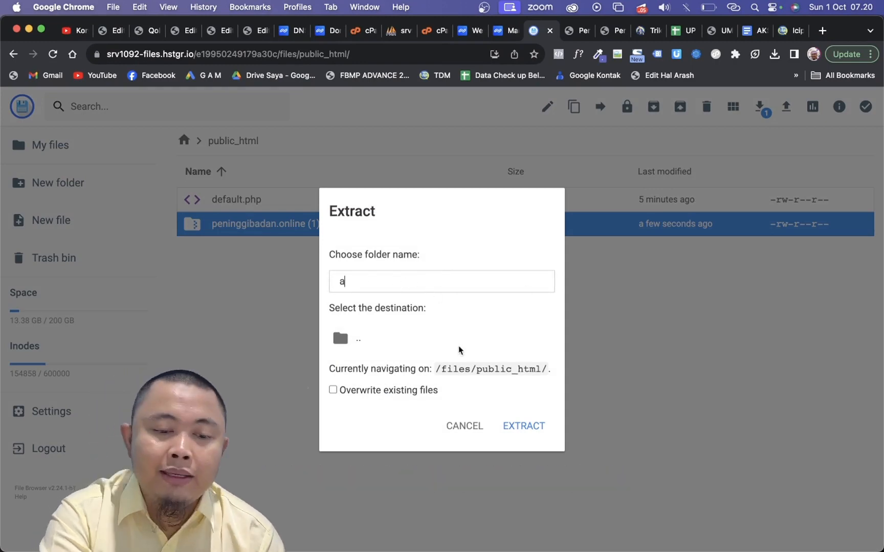
pyautogui.click(525, 430)
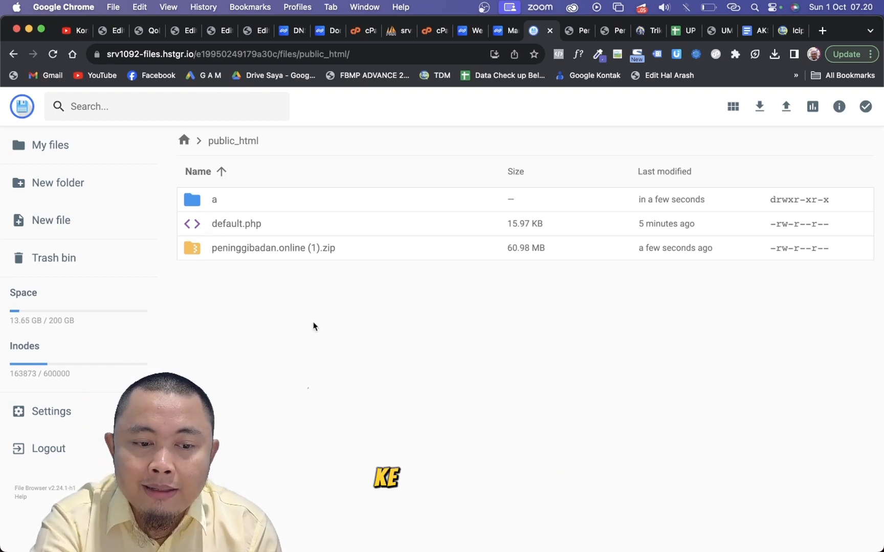
# - Move all extracted files and folders from folder a up into public_html
pyautogui.doubleClick(282, 202)
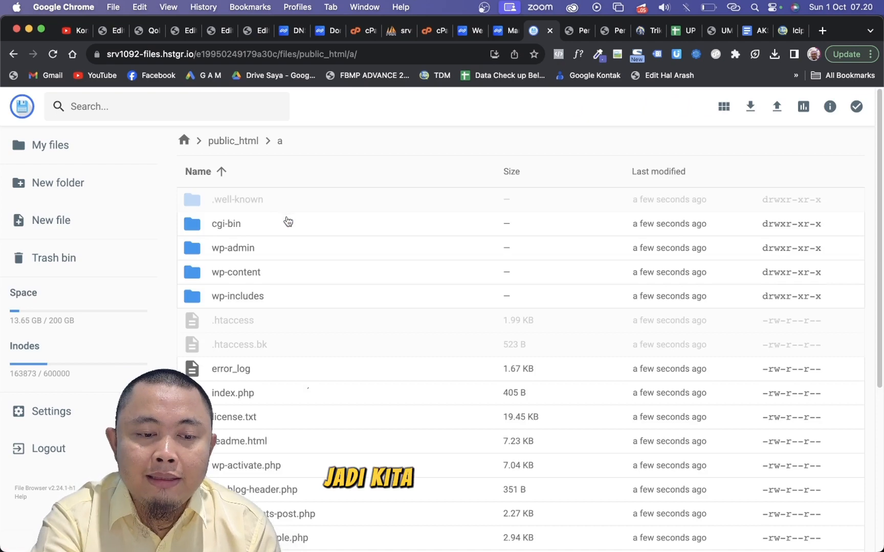
pyautogui.hotkey('ctrl', 'a')
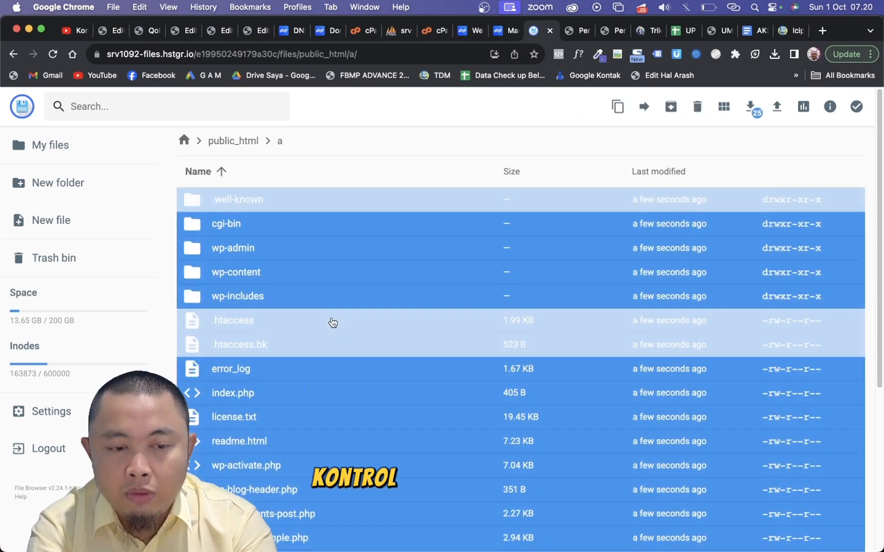
pyautogui.rightClick(327, 274)
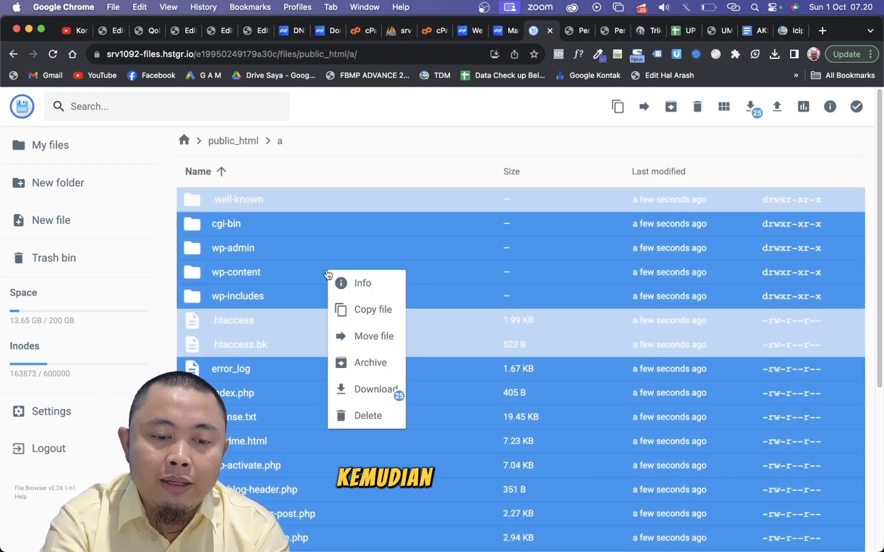
pyautogui.click(353, 337)
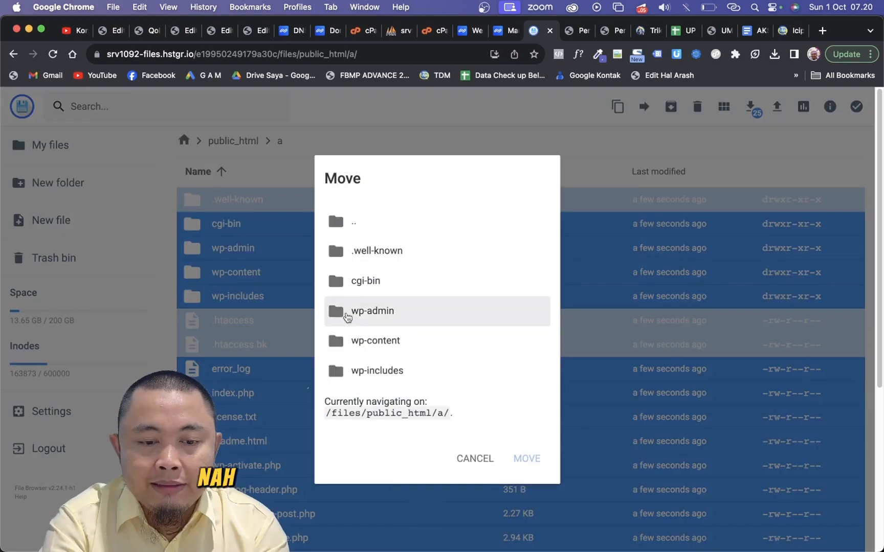
pyautogui.click(367, 228)
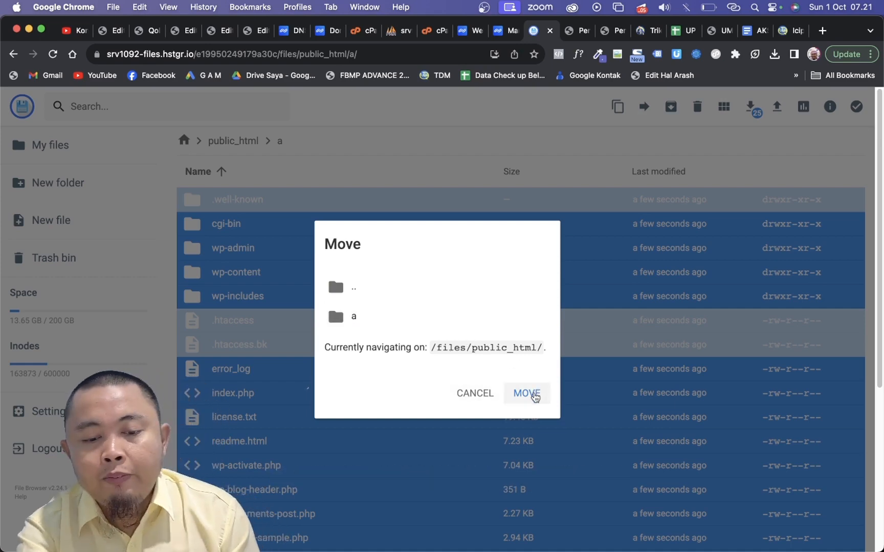
pyautogui.click(528, 393)
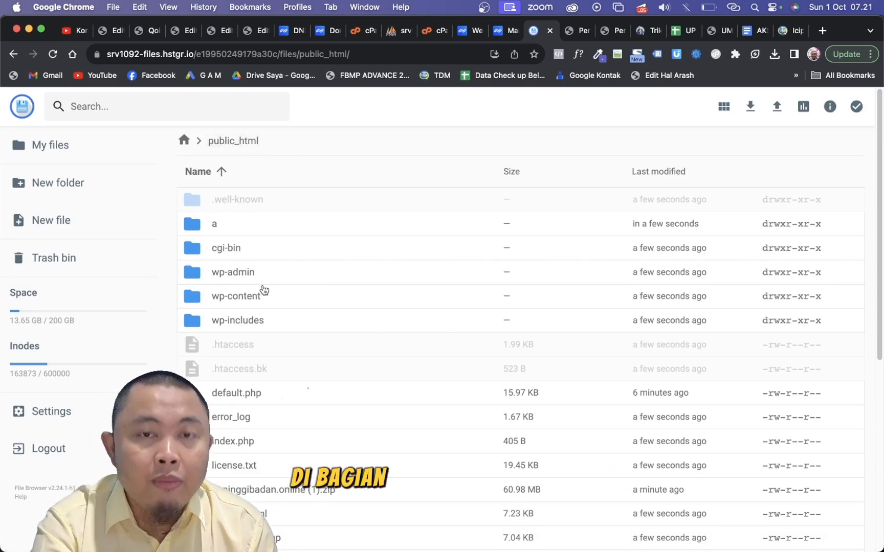
# - Open wp-config.php in public_html for editing and replace the DB_PASSWORD value with the new database password
pyautogui.scroll(-10, 325, 346)
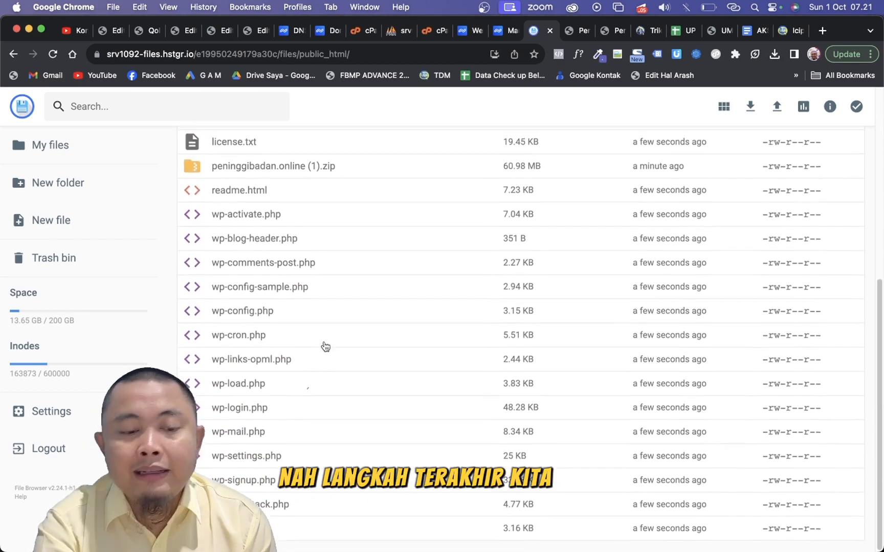
pyautogui.click(264, 317)
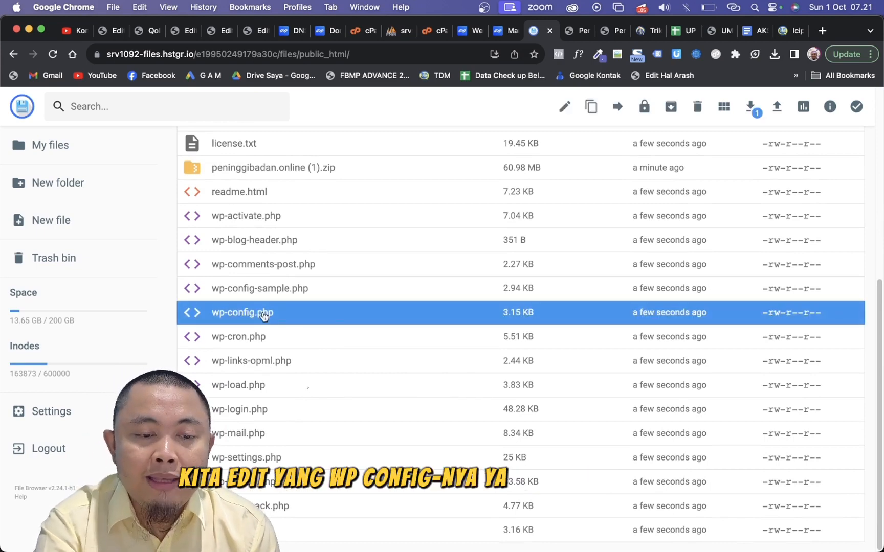
pyautogui.rightClick(332, 317)
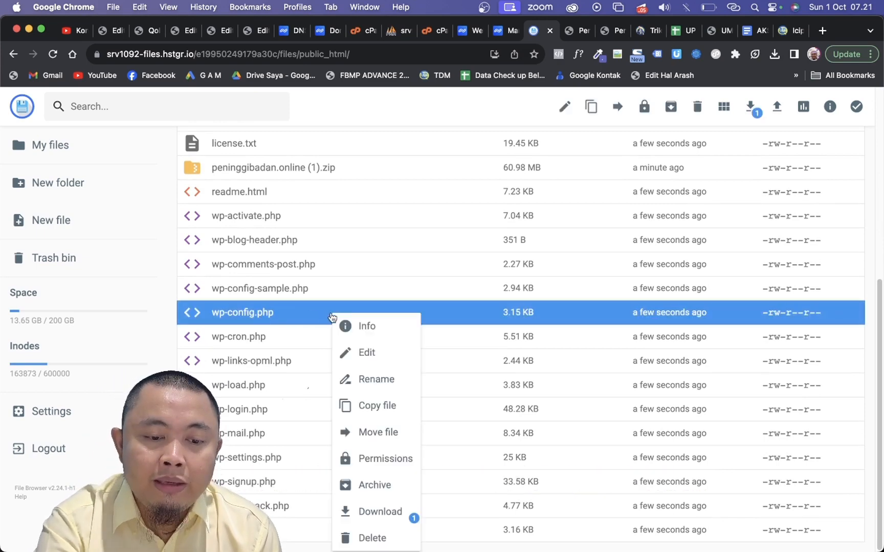
pyautogui.click(363, 363)
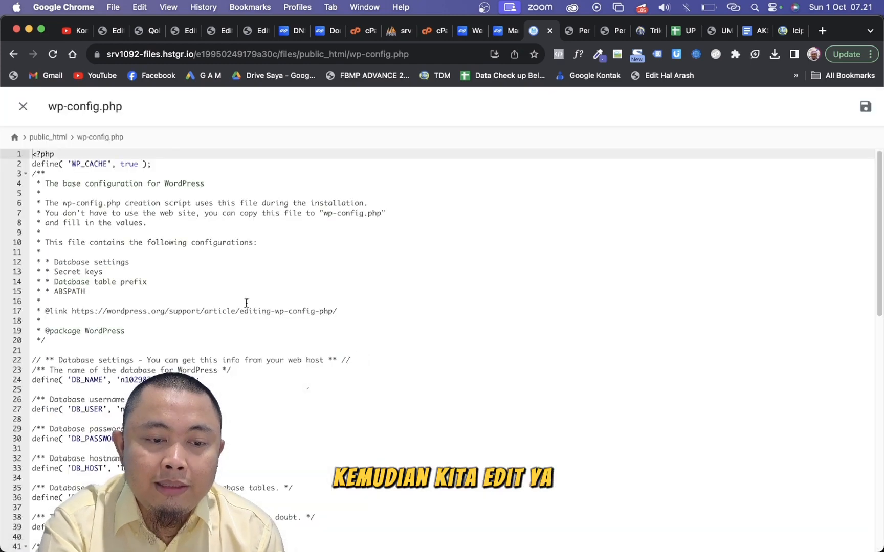
pyautogui.scroll(-7, 219, 287)
pyautogui.click(225, 189)
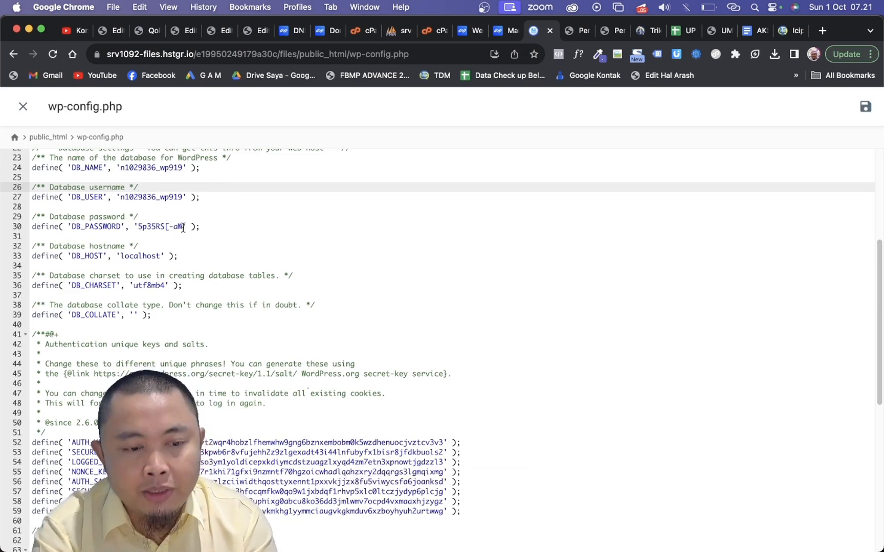
pyautogui.moveTo(183, 227); pyautogui.dragTo(138, 225)
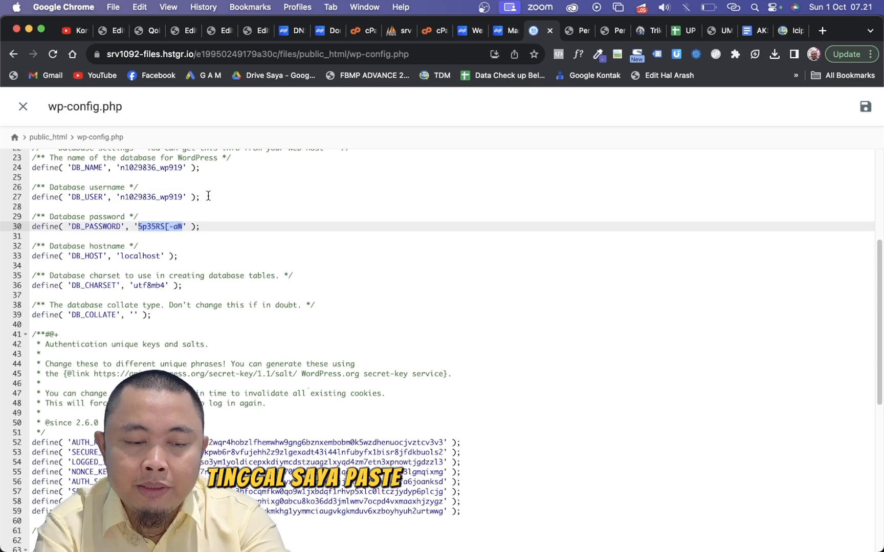
pyautogui.press('super+v')
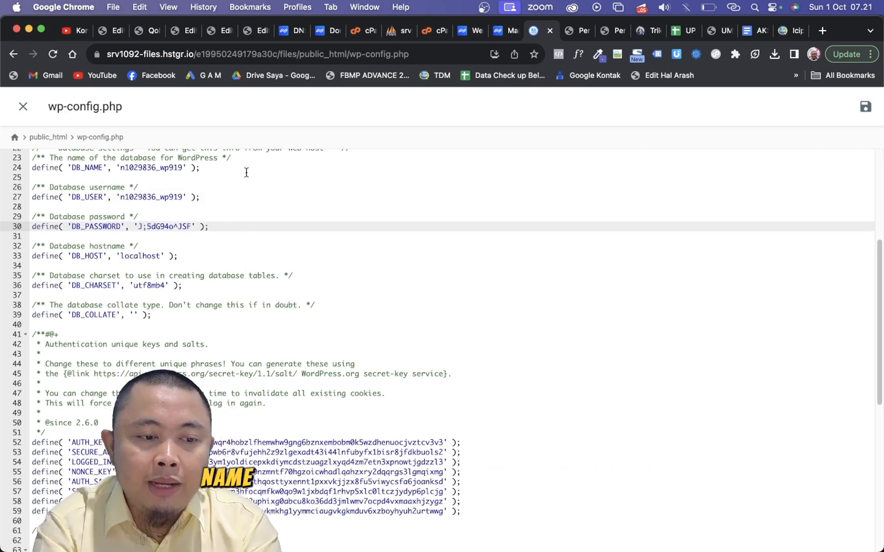
# - Copy the peninggi MySQL username from the hosting panel's database list and set it as DB_USER in wp-config.php
pyautogui.click(498, 36)
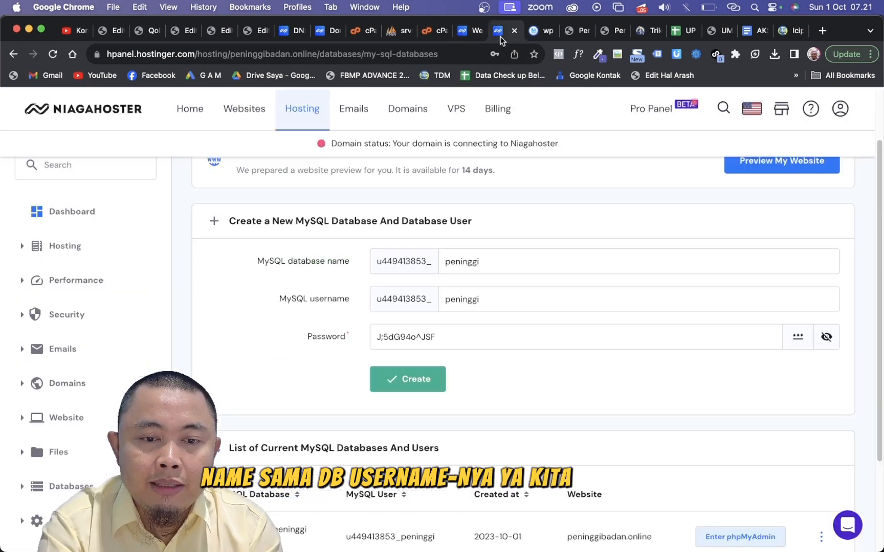
pyautogui.scroll(1, 512, 240)
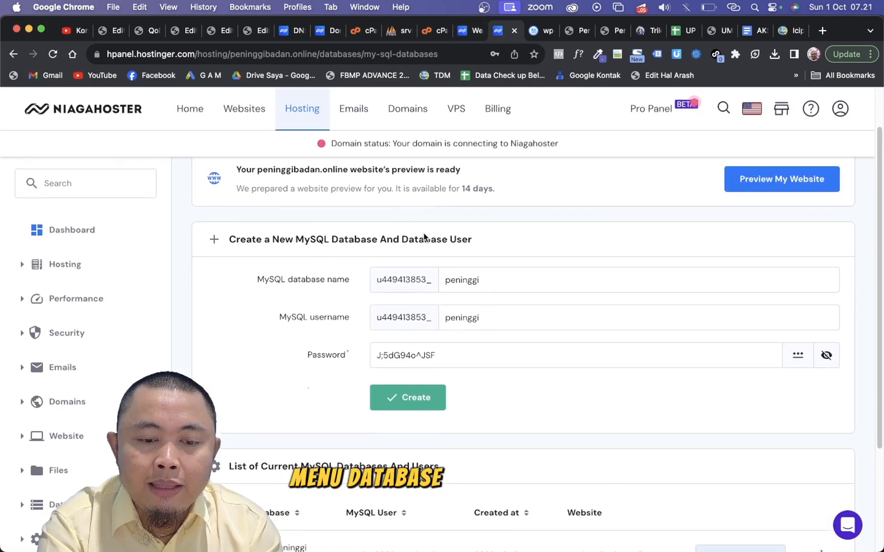
pyautogui.scroll(-5, 424, 358)
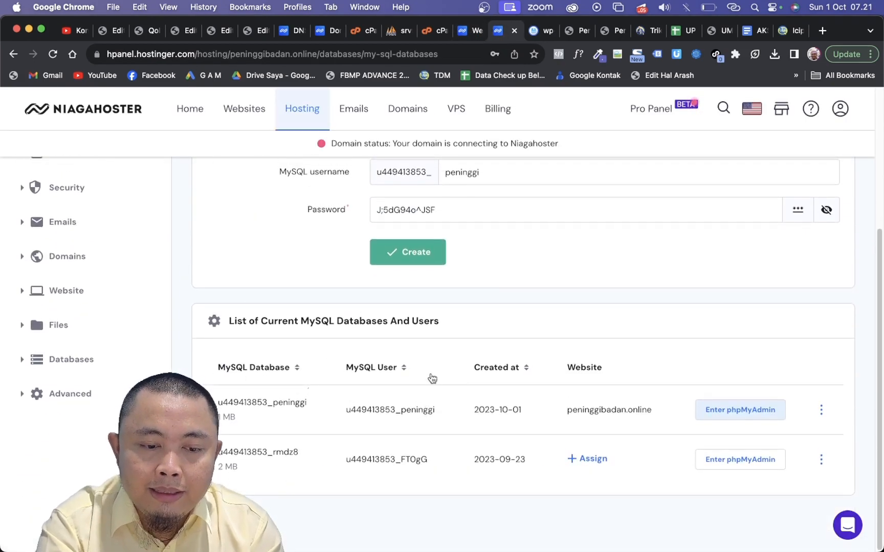
pyautogui.moveTo(437, 410); pyautogui.dragTo(345, 410)
pyautogui.press('super+c')
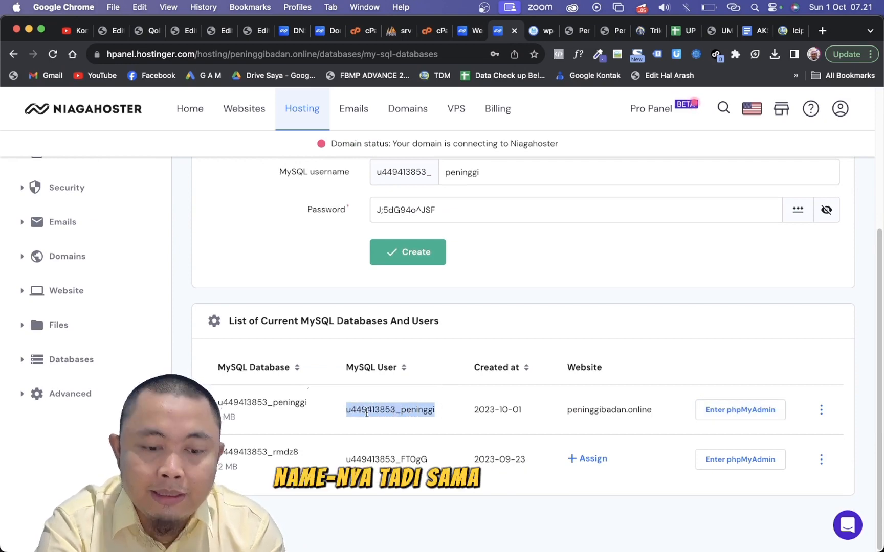
pyautogui.click(533, 32)
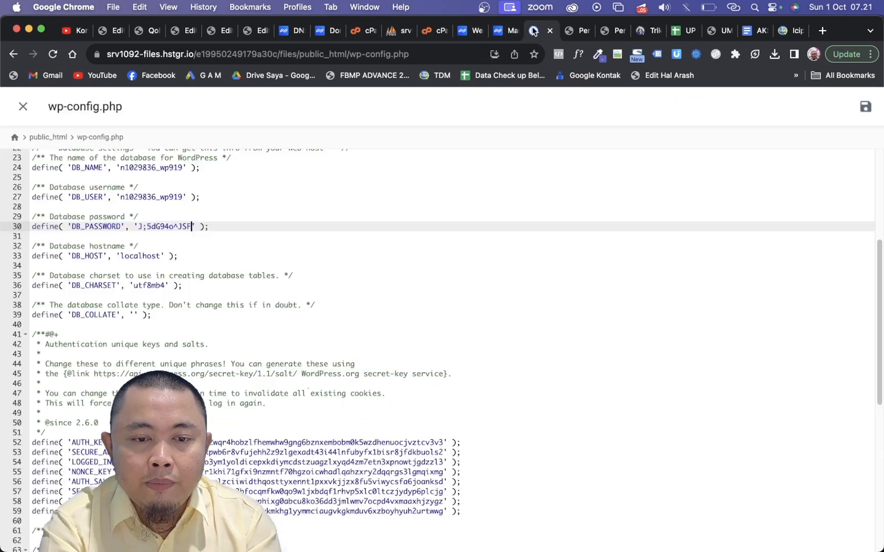
pyautogui.moveTo(183, 197); pyautogui.dragTo(119, 197)
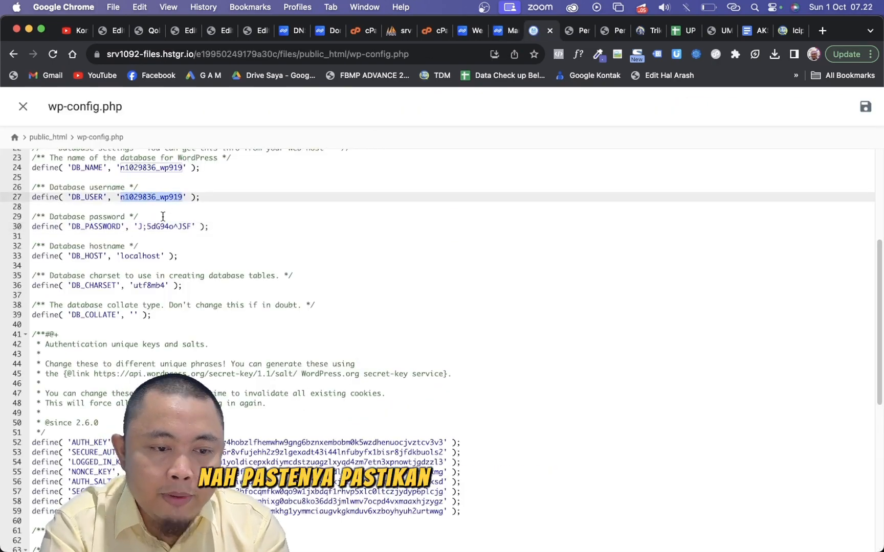
pyautogui.press('super+v')
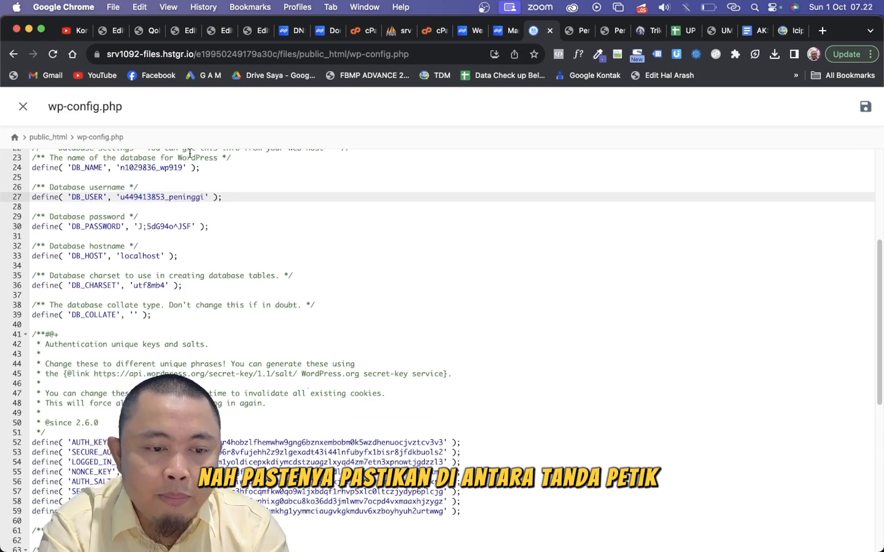
# - Set DB_NAME to the same prefixed peninggi name, then save and close wp-config.php
pyautogui.click(183, 168)
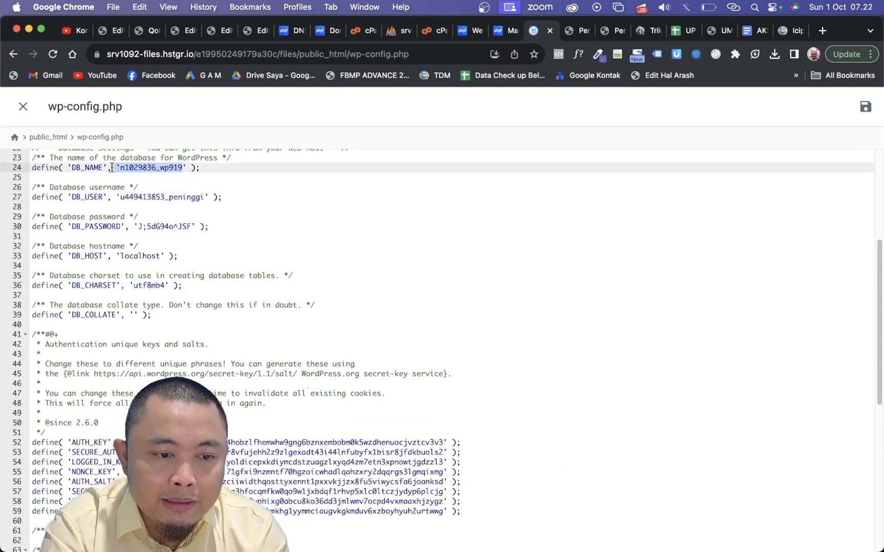
pyautogui.press('super+v')
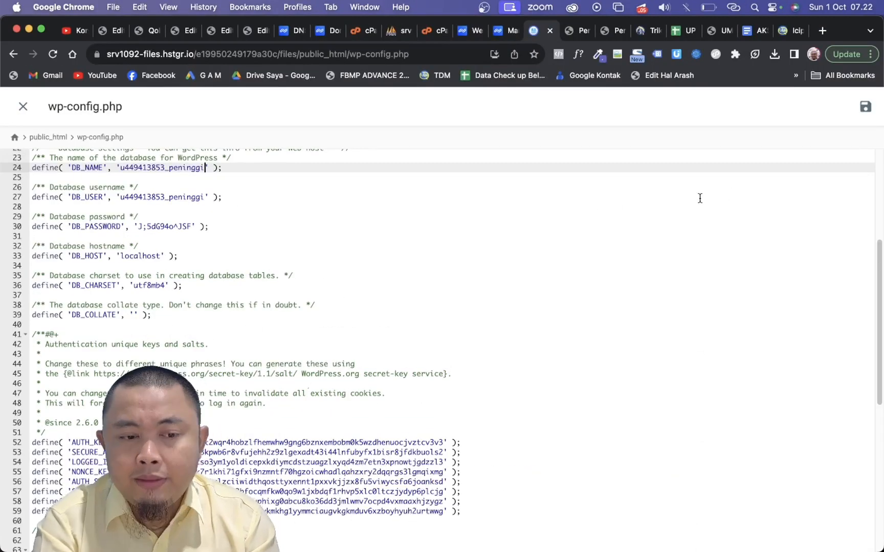
pyautogui.click(866, 109)
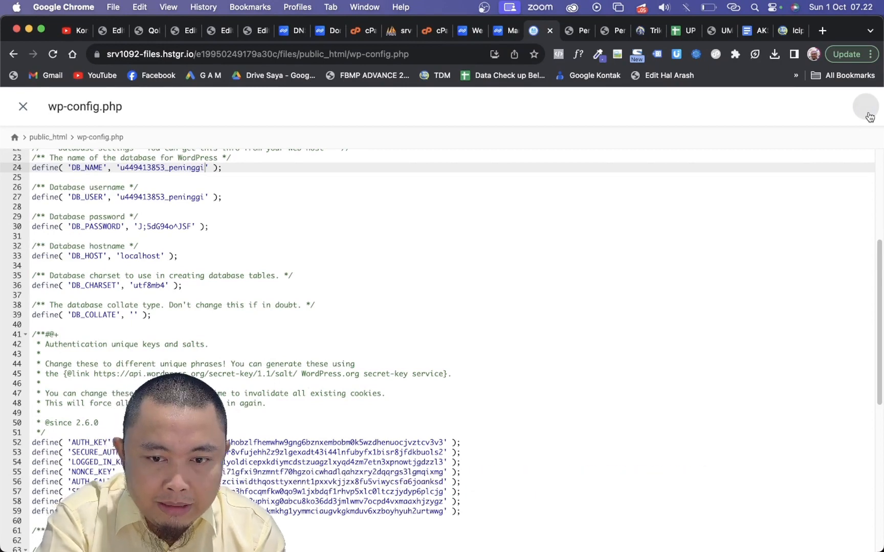
pyautogui.click(23, 106)
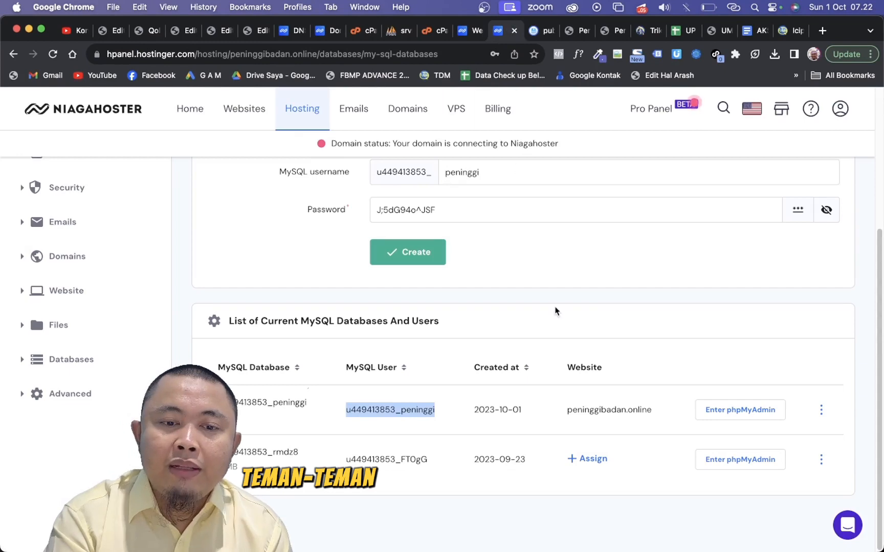
# - Open the peninggibadan.online hosting dashboard, decline the browser's password update and expand the list of websites
pyautogui.scroll(5, 555, 311)
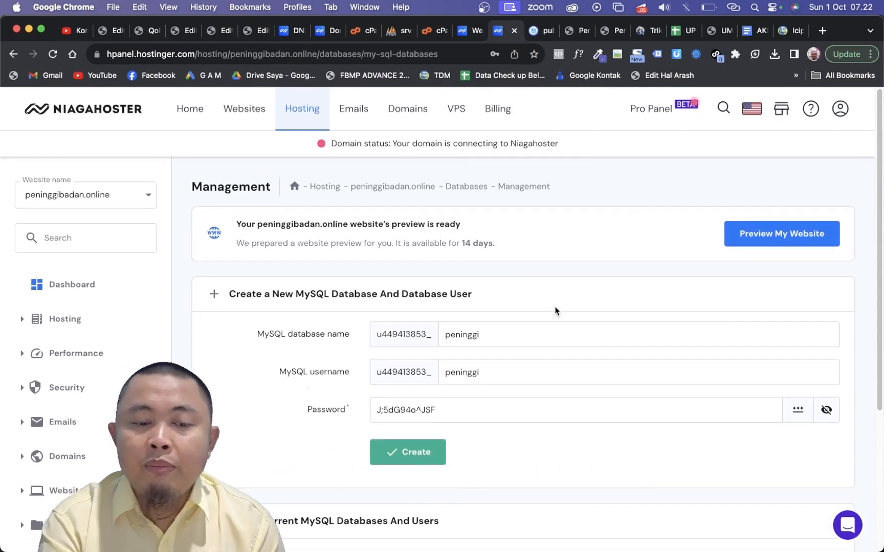
pyautogui.click(46, 287)
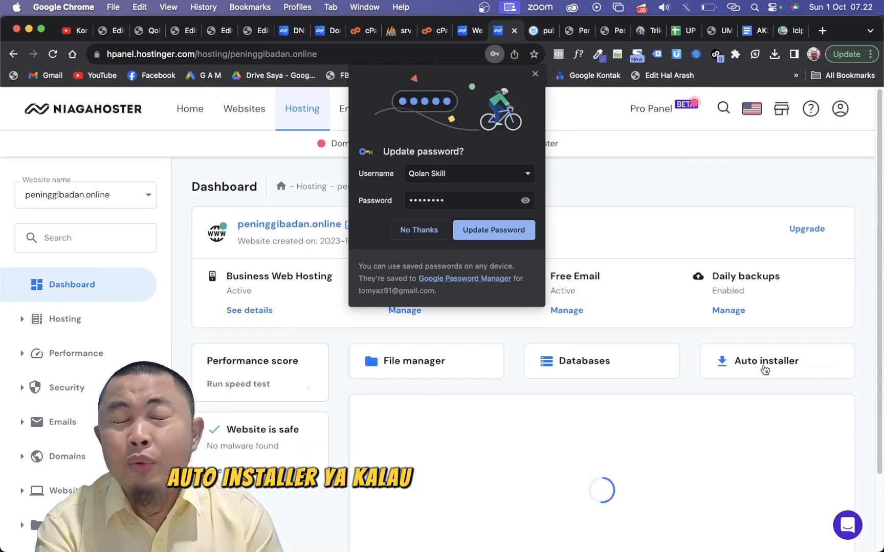
pyautogui.click(419, 232)
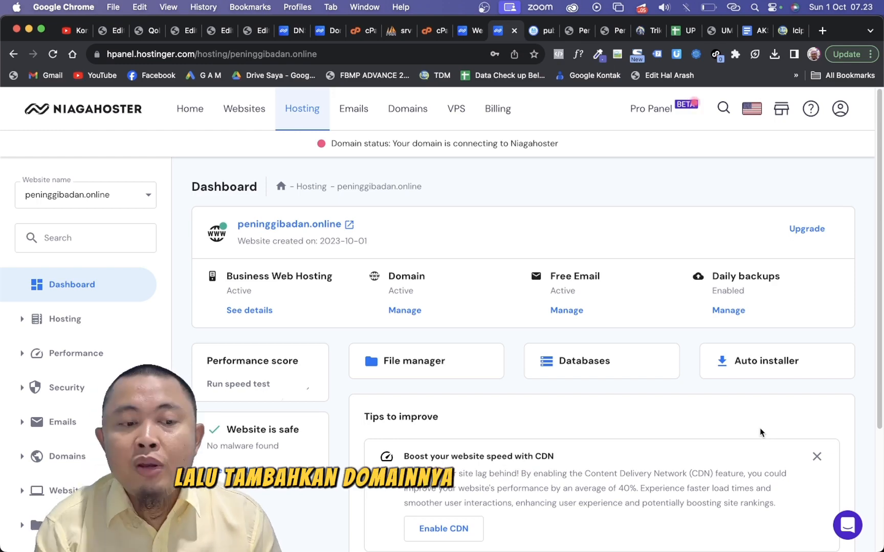
pyautogui.click(117, 201)
pyautogui.scroll(5, 89, 241)
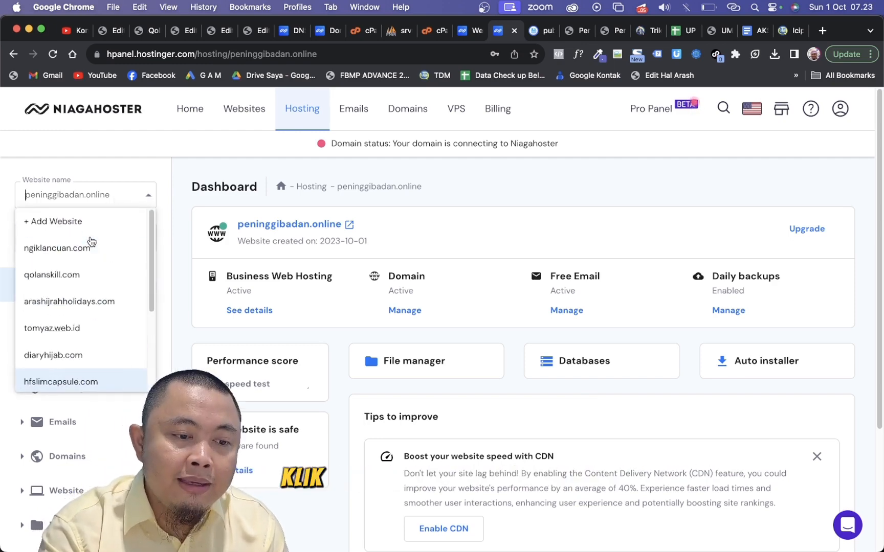